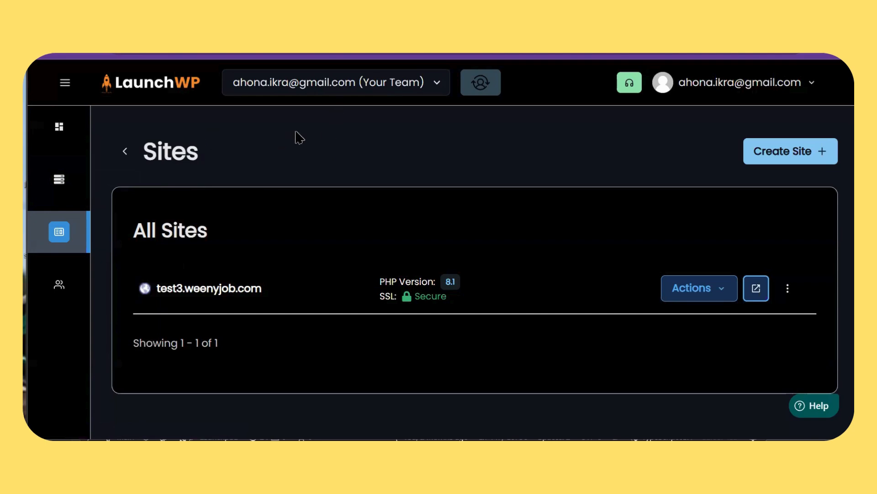
Open the SFTP details of the test3.weenyjob.com site.
left_click(249, 300)
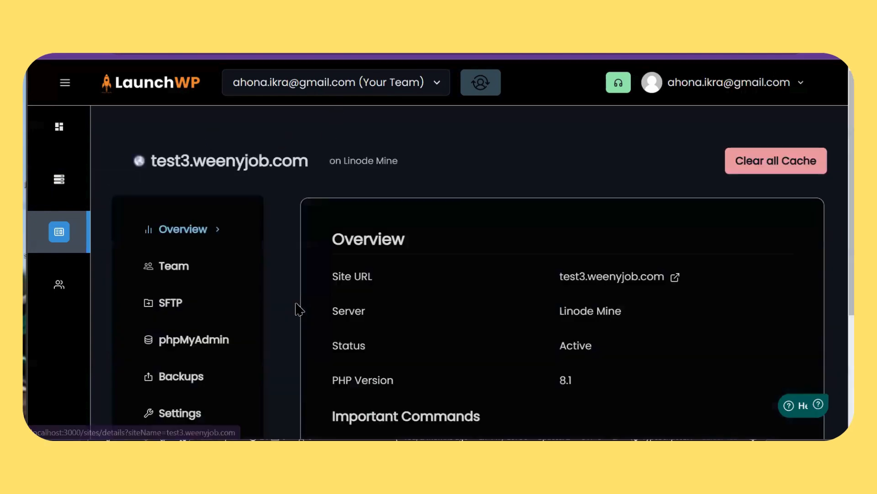
scroll(298, 308, "down", 3)
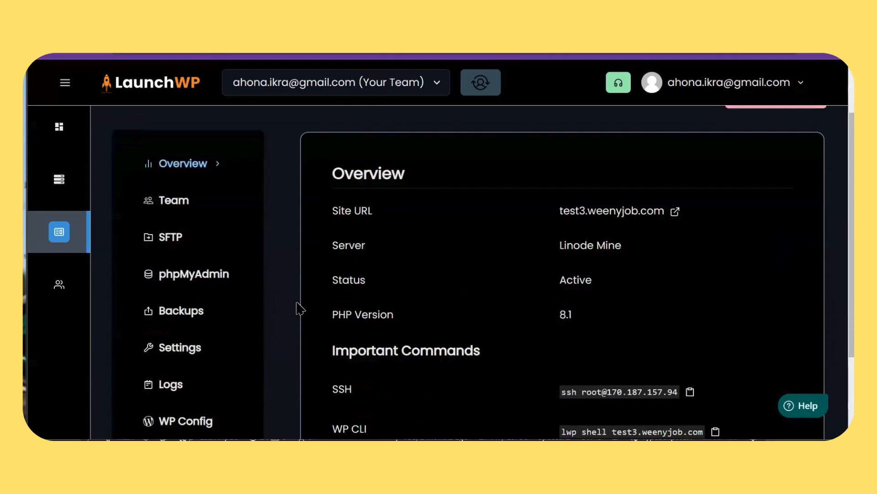
left_click(195, 172)
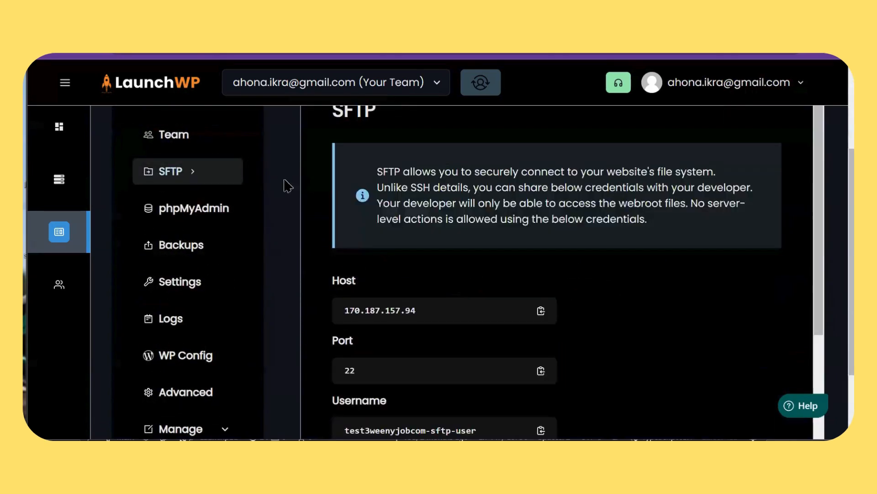
scroll(290, 257, "up", 3)
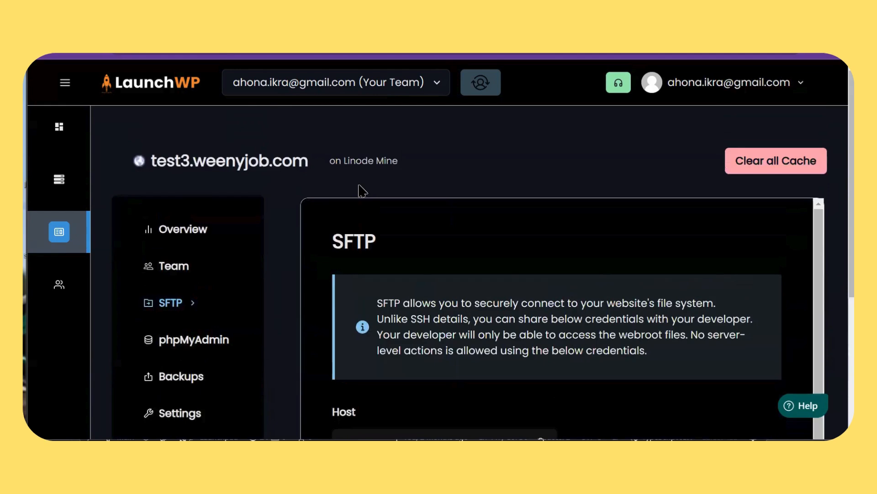
Review the site's SFTP introduction and credentials, and take a brief look at the FileZilla window.
scroll(313, 196, "down", 2)
scroll(460, 243, "down", 7)
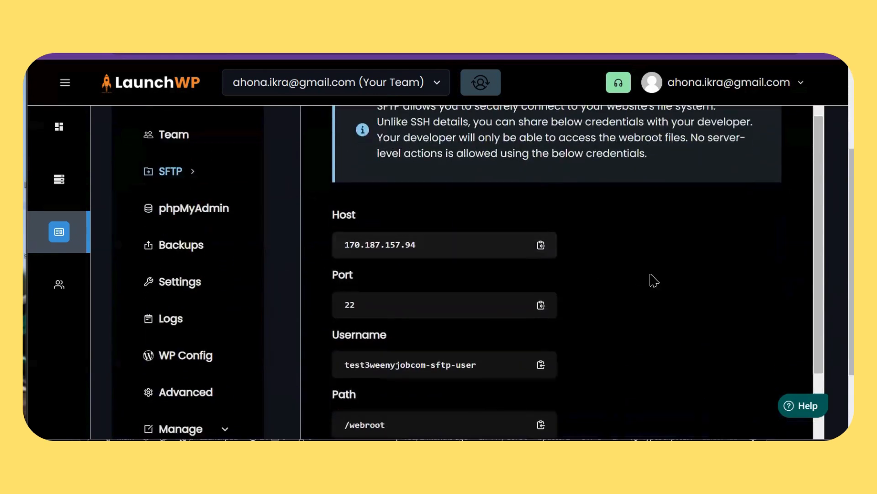
scroll(660, 322, "up", 6)
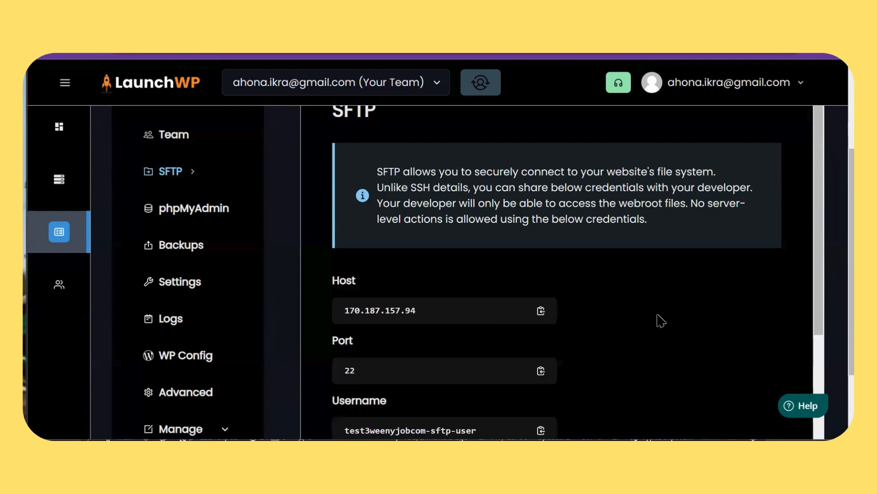
scroll(844, 235, "up", 2)
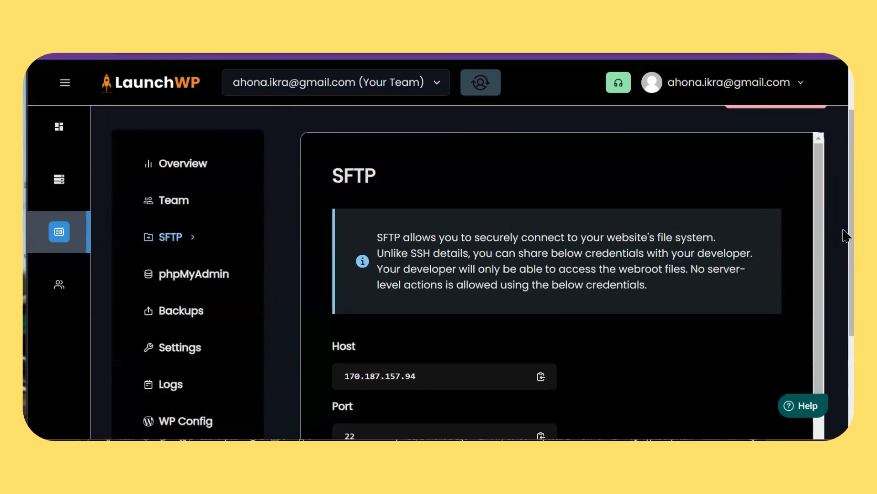
key("alt+Tab")
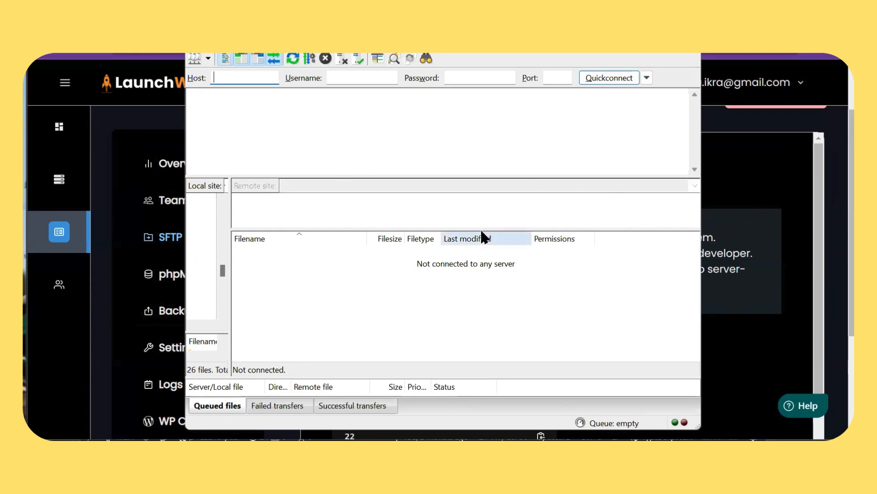
left_click(778, 199)
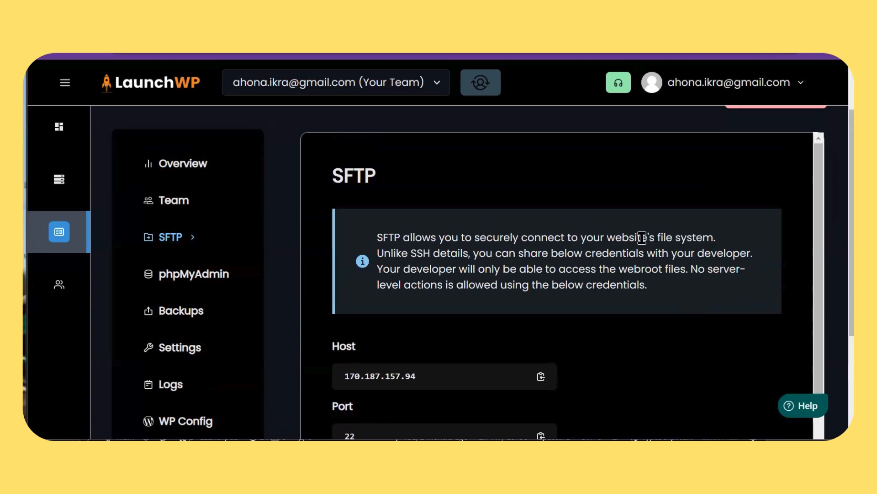
Examine the SFTP host, port, username and path fields and the Key Pairs section with its Add Key Pair option.
scroll(303, 218, "down", 3)
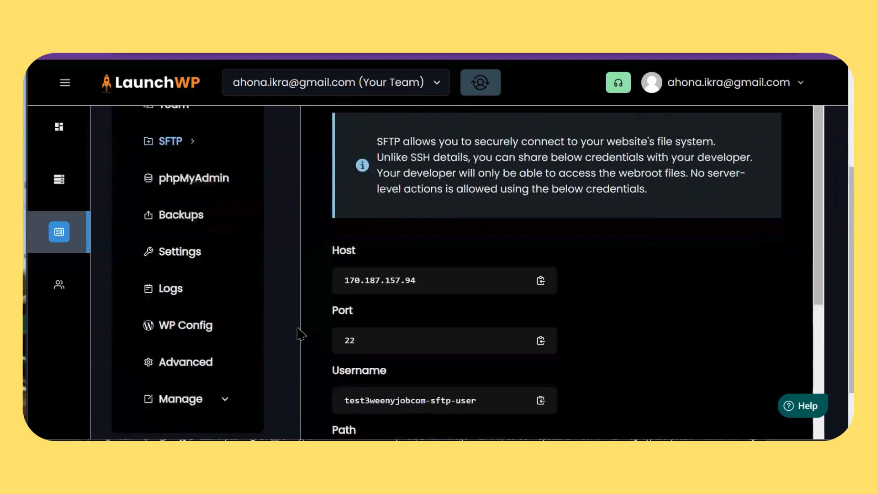
scroll(297, 333, "up", 2)
scroll(464, 225, "down", 4)
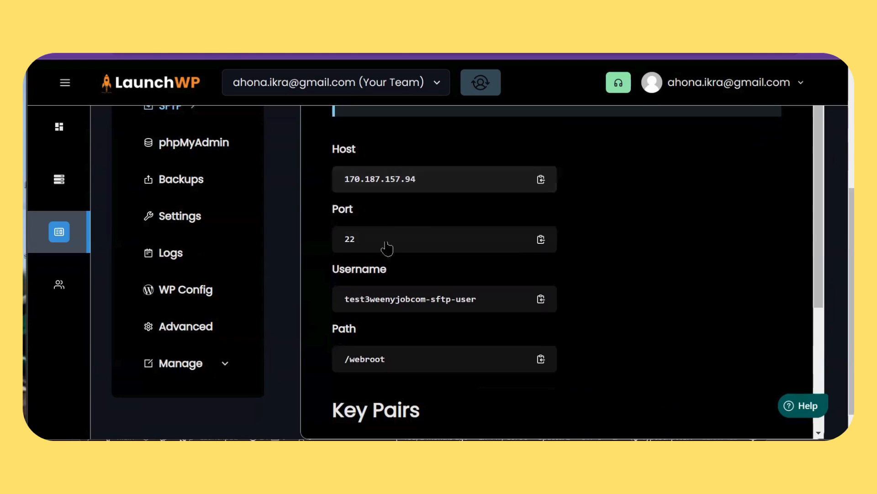
scroll(422, 322, "down", 1)
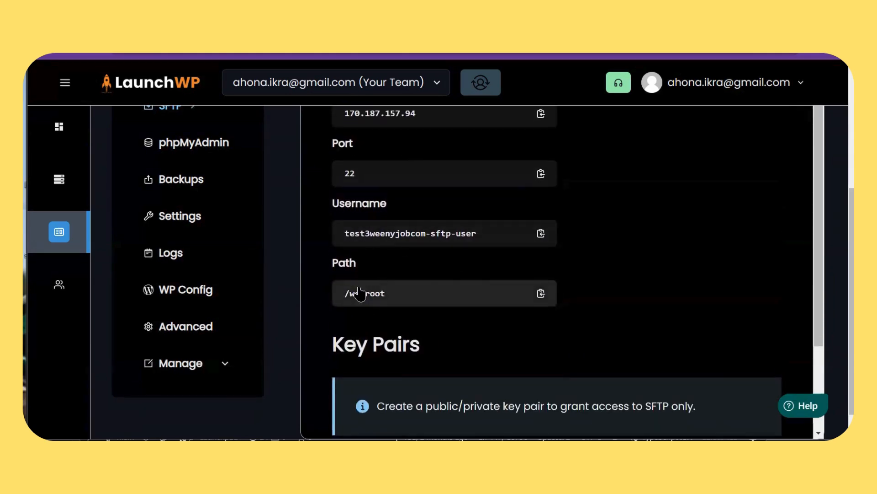
scroll(360, 293, "down", 2)
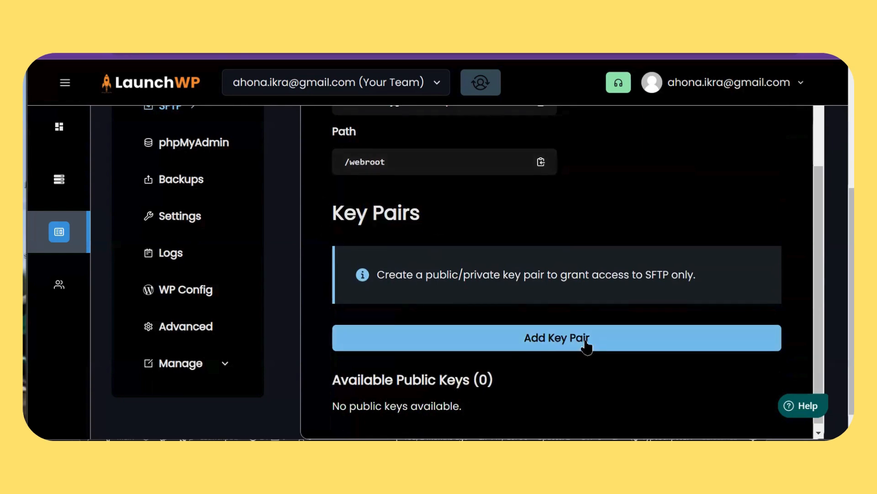
left_click(572, 340)
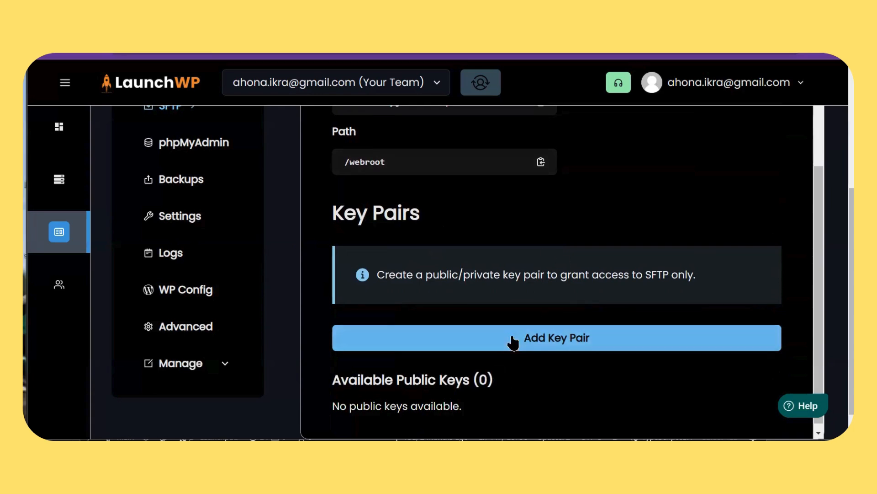
scroll(454, 358, "up", 1)
scroll(456, 357, "up", 5)
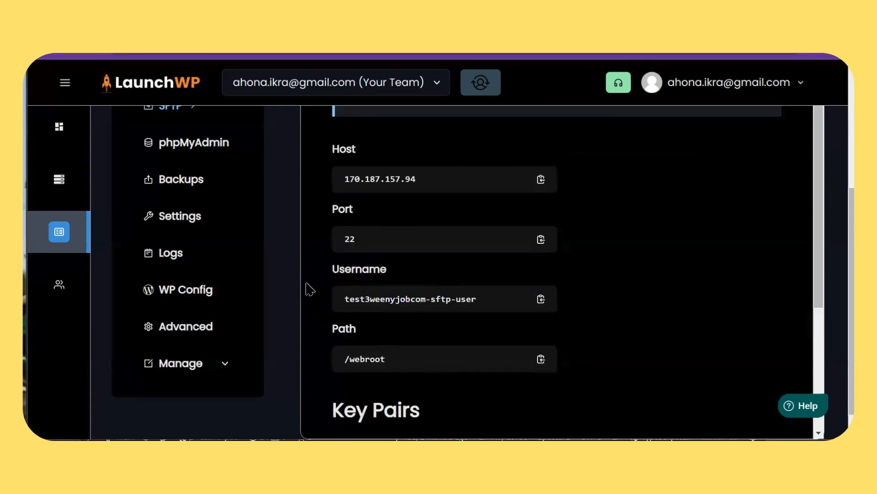
Copy the SFTP host address, switch to FileZilla and create a Site Manager entry named LaunchWP Demo.
left_click(464, 257)
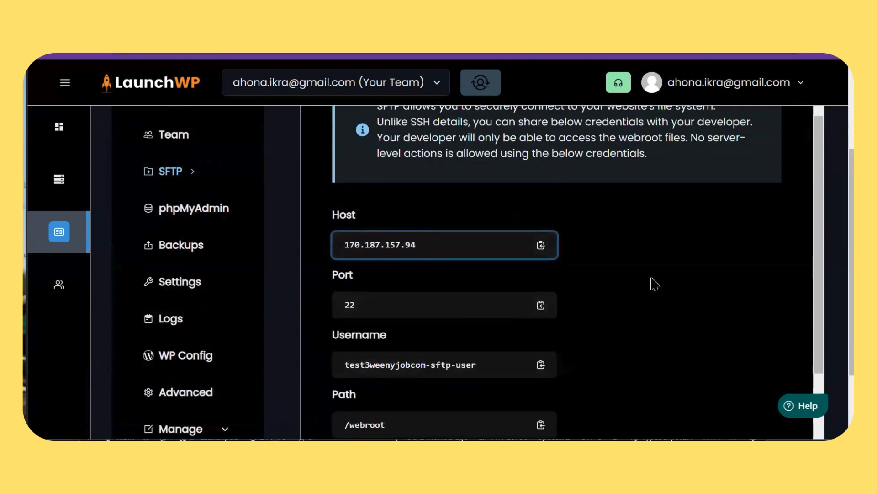
key("alt+Tab")
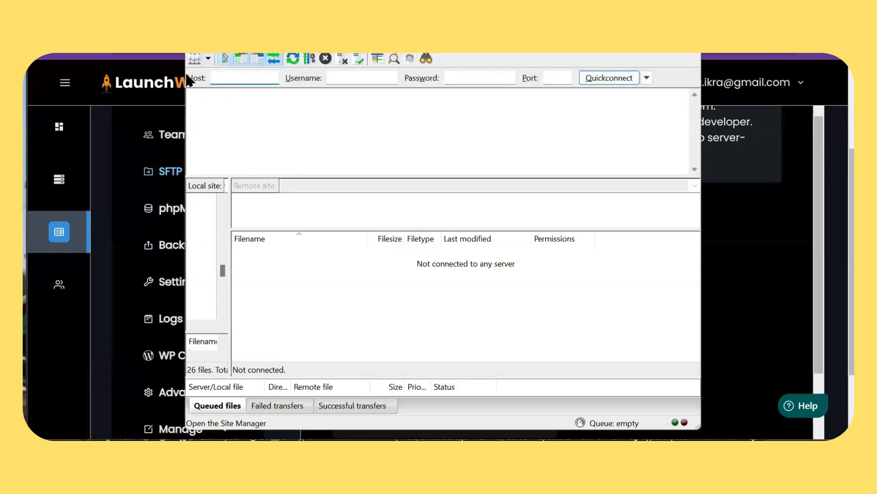
left_click(195, 59)
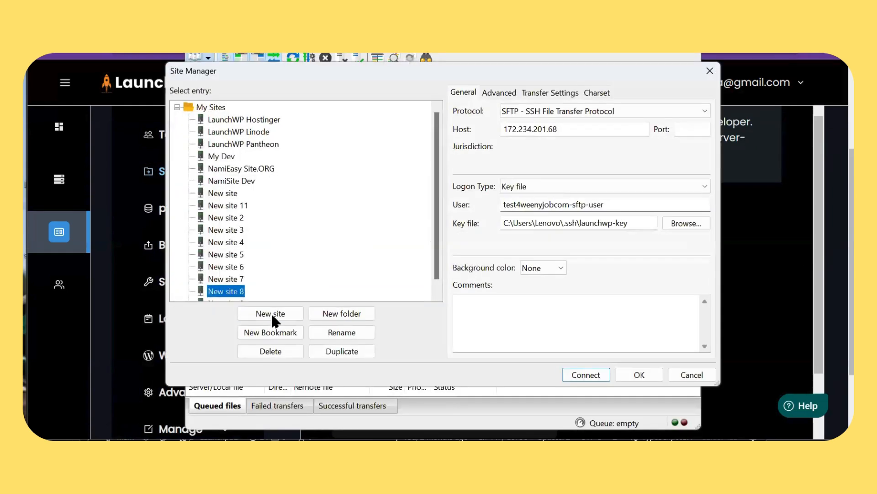
left_click(250, 315)
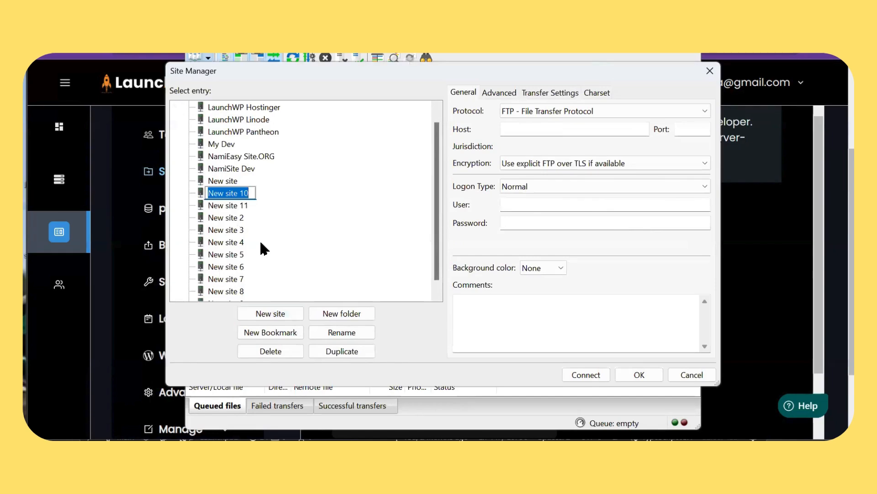
type("LaunchWP D")
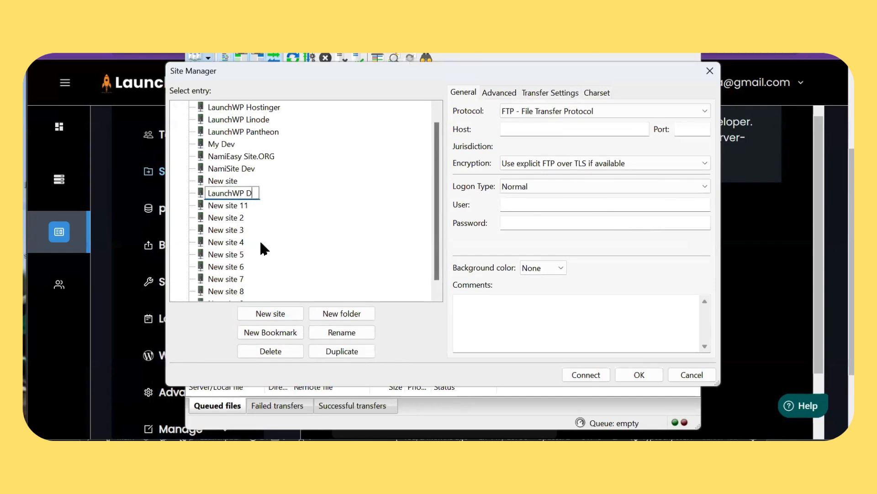
type("emo")
key("Return")
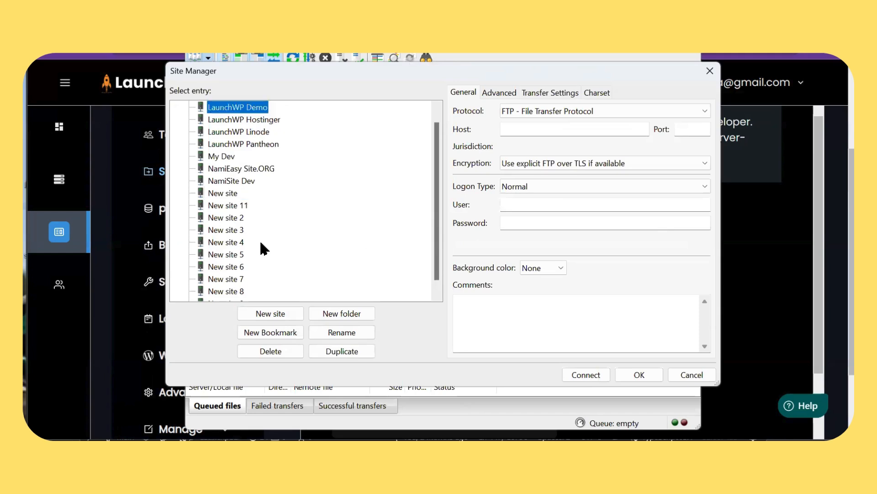
Set the LaunchWP Demo entry's protocol to SFTP - SSH File Transfer Protocol and its host to 170.187.157.94.
left_click(528, 111)
left_click(530, 131)
left_click(537, 132)
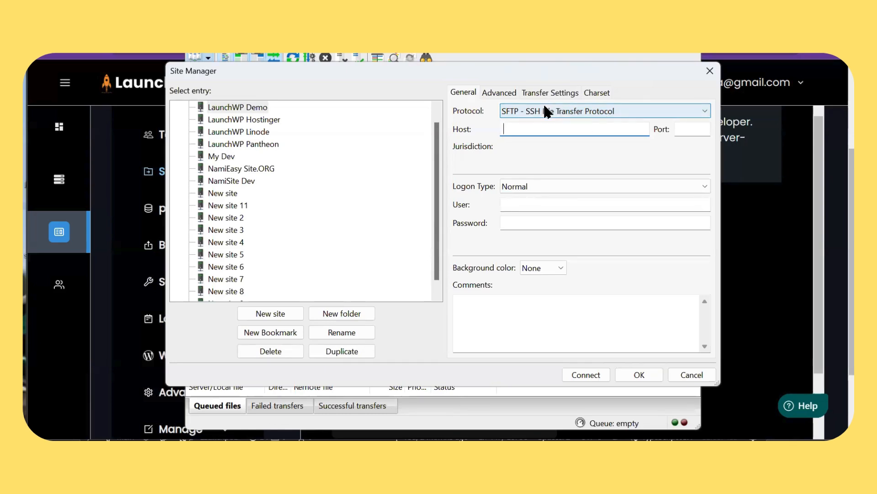
type("170.187.157.94")
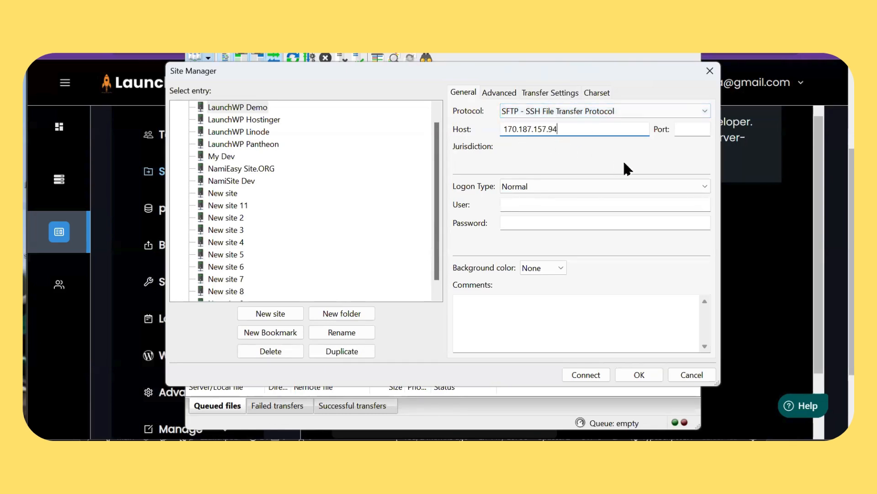
Copy the port from the LaunchWP SFTP details and set the FileZilla site's port to 22.
left_click(755, 204)
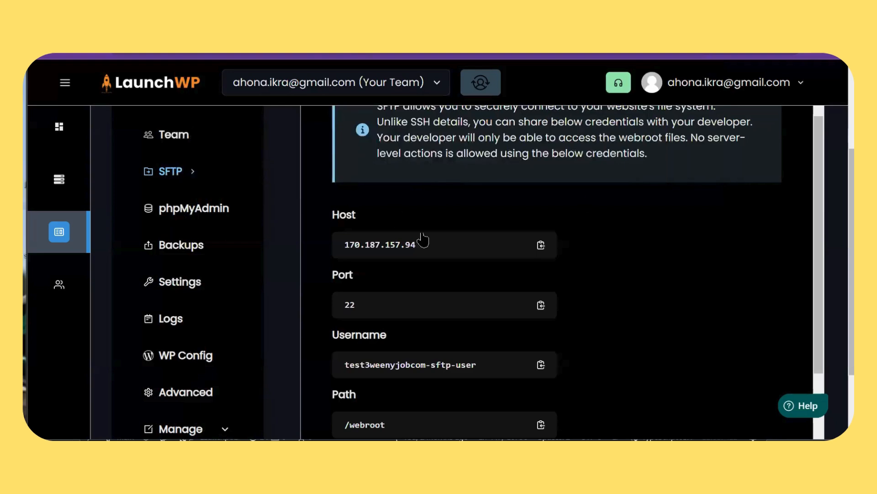
left_click(368, 307)
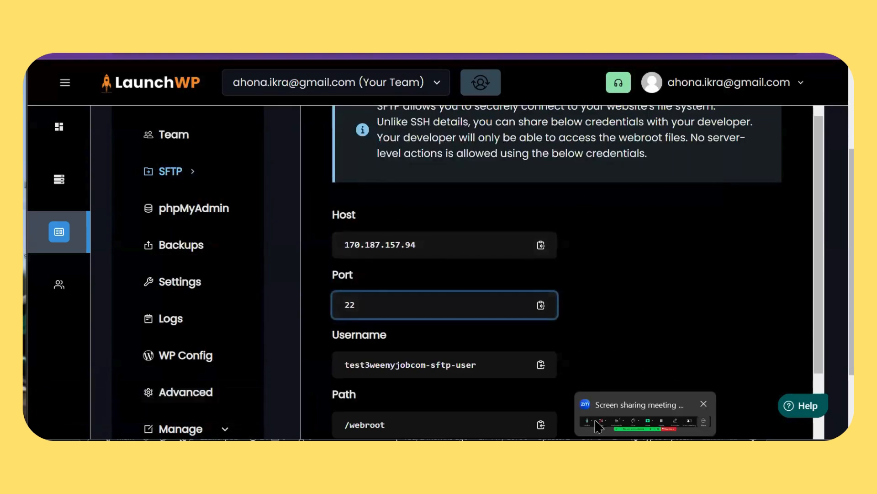
left_click(645, 283)
key("alt+Tab")
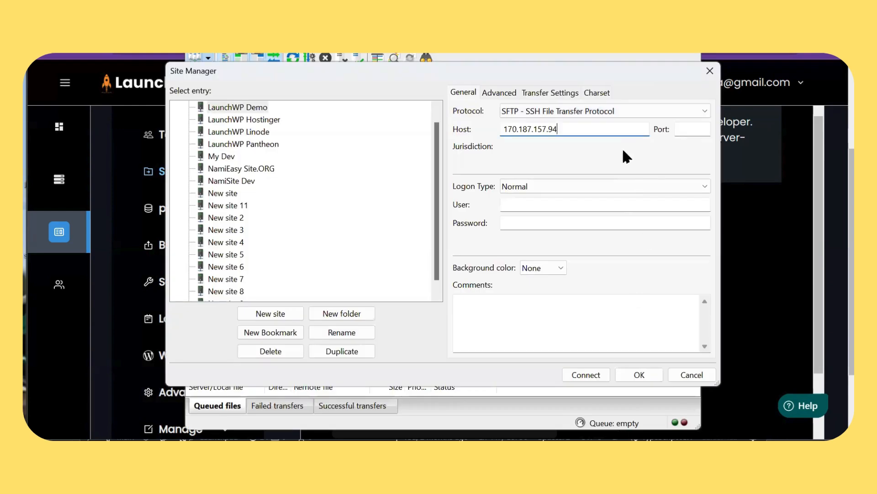
left_click(688, 129)
type("22")
Copy the SFTP username from LaunchWP, then in FileZilla set the logon type to Key file and the user to test3weenyjobcom-sftp-user.
key("alt+Tab")
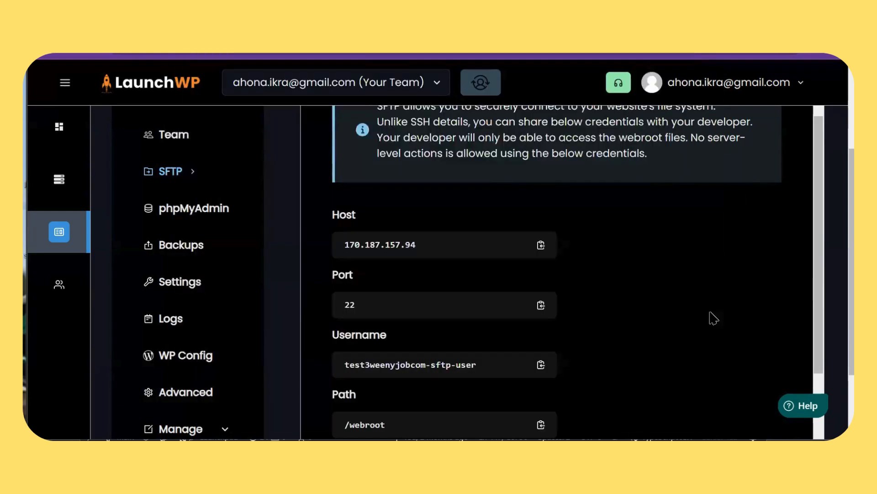
scroll(352, 303, "down", 2)
left_click(455, 298)
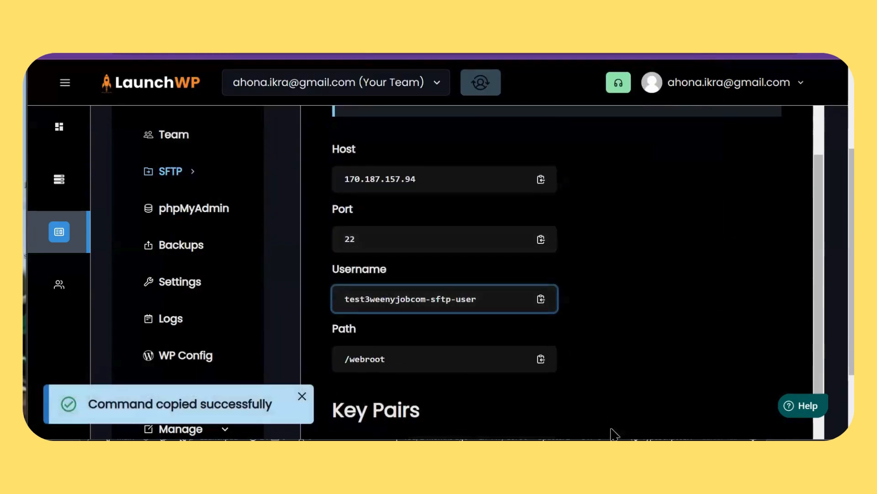
key("alt+Tab")
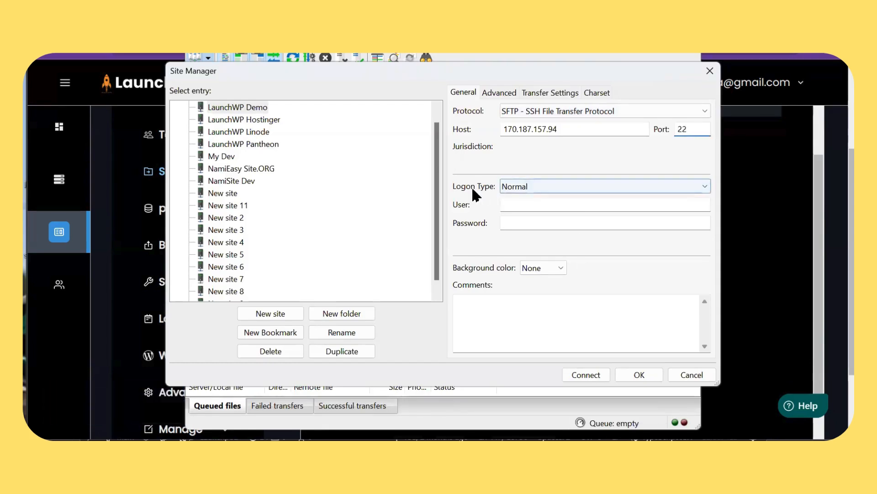
left_click(545, 188)
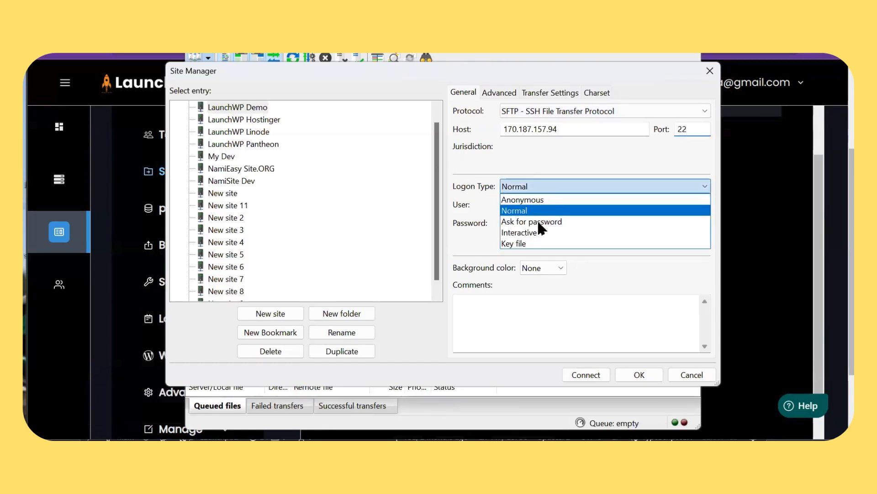
left_click(523, 243)
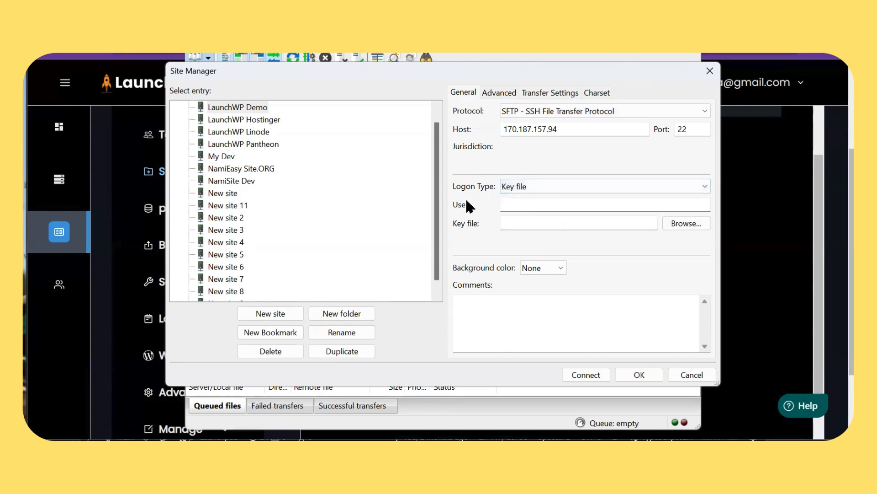
left_click(530, 208)
type("test3weenyjobcom-sftp-user")
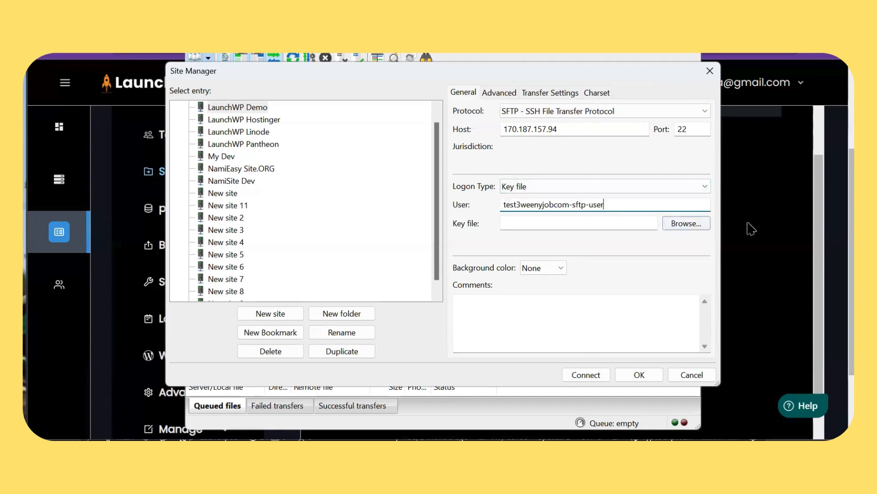
Check the username and Key Pairs section in LaunchWP, and return to the FileZilla Site Manager.
left_click(757, 229)
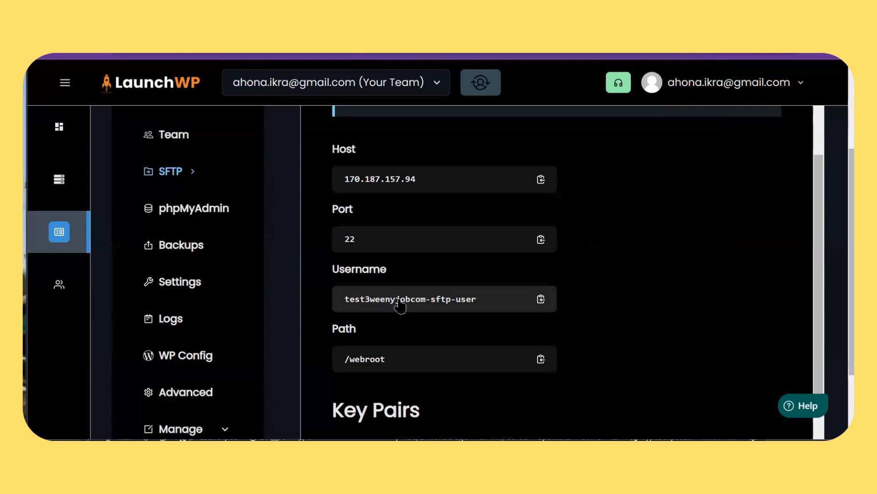
scroll(626, 419, "down", 3)
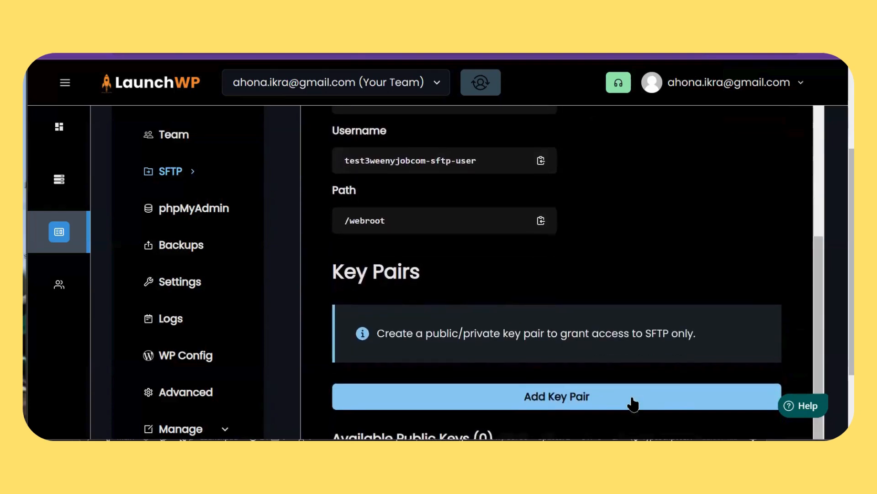
key("alt+Tab")
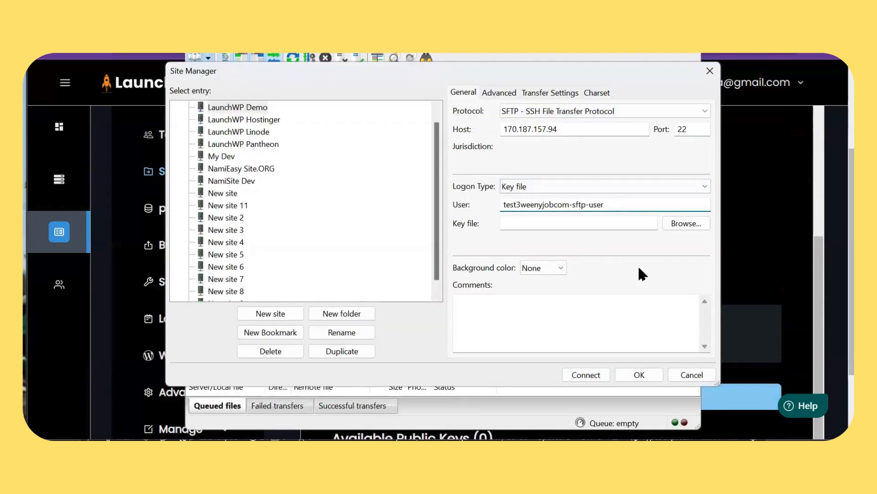
Switch to LaunchWP, start adding a key pair for the site's SFTP access, and copy the ssh-keygen command from the instructions.
left_click(791, 222)
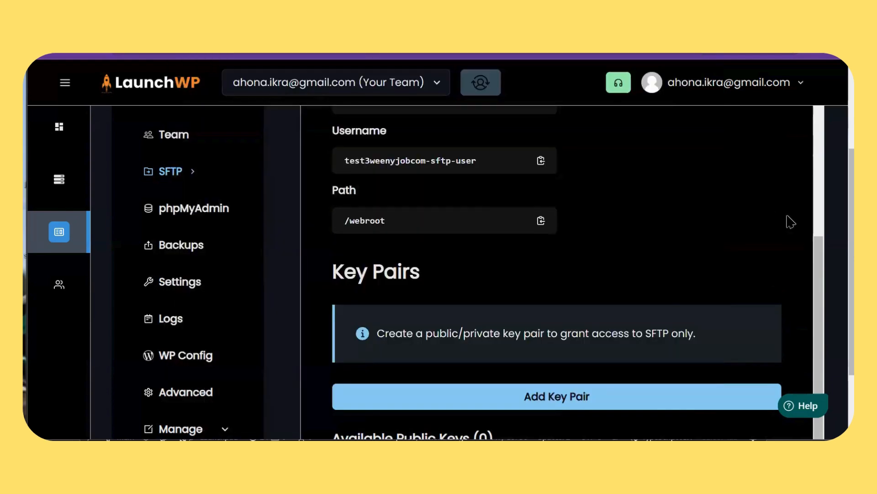
scroll(475, 247, "down", 2)
left_click(502, 315)
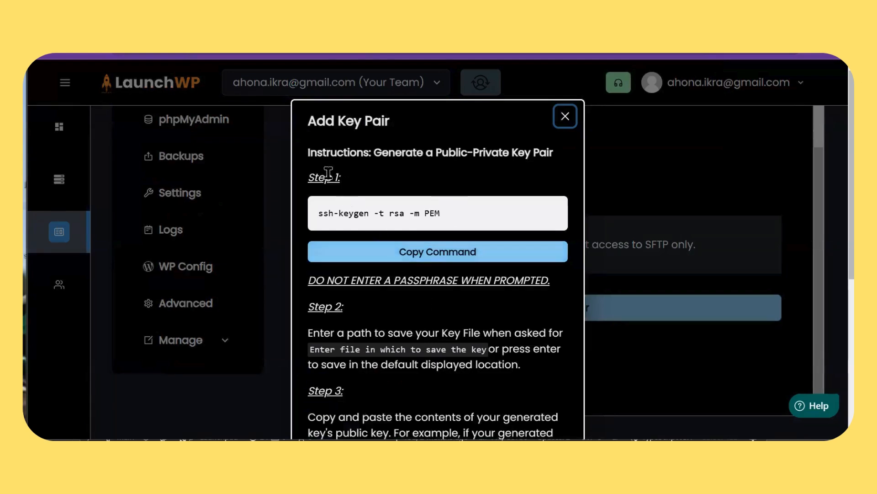
left_click(419, 253)
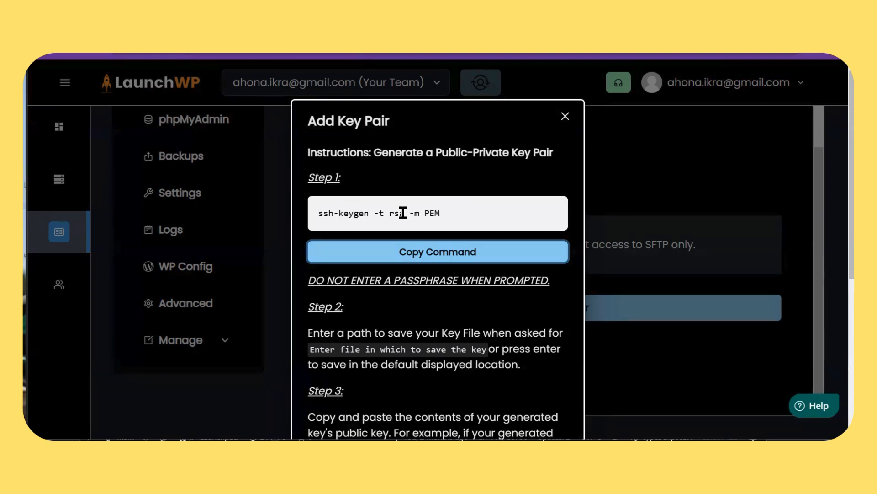
In Command Prompt, generate a key pair with ssh-keygen -t rsa -m PEM, accepting the default save location and leaving the passphrase empty.
key("super")
type("cmd")
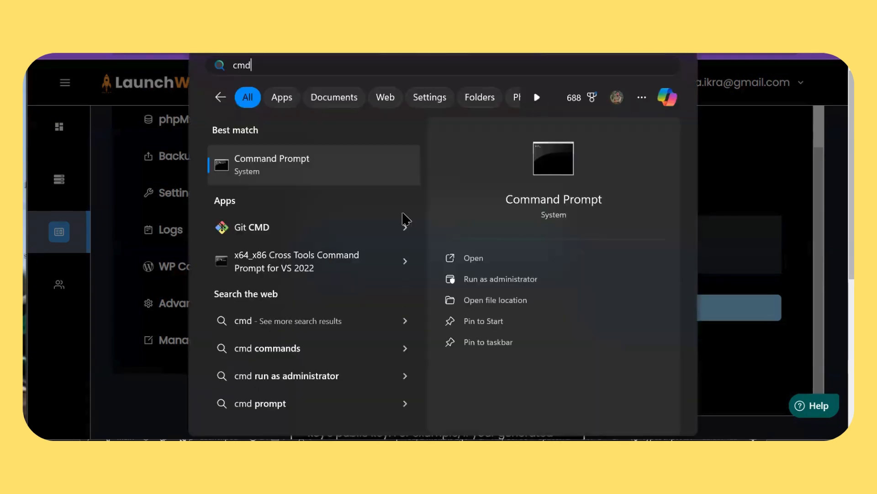
left_click(309, 172)
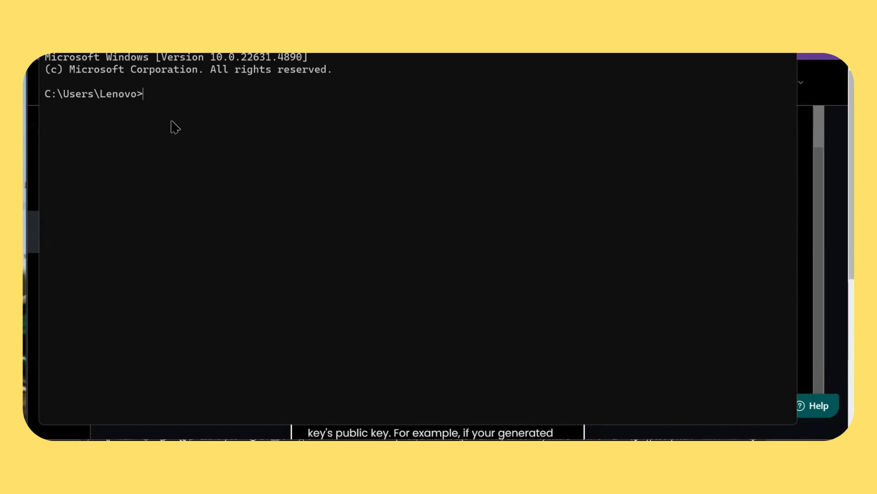
key("ctrl+v")
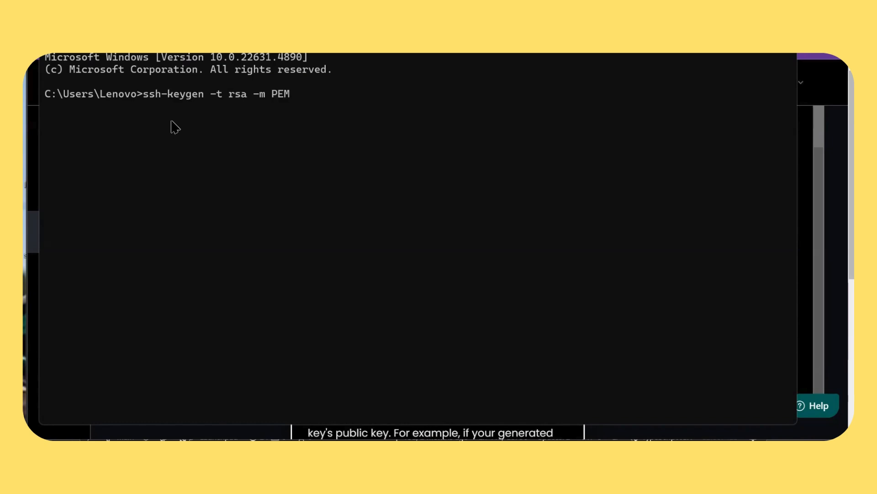
key("Return")
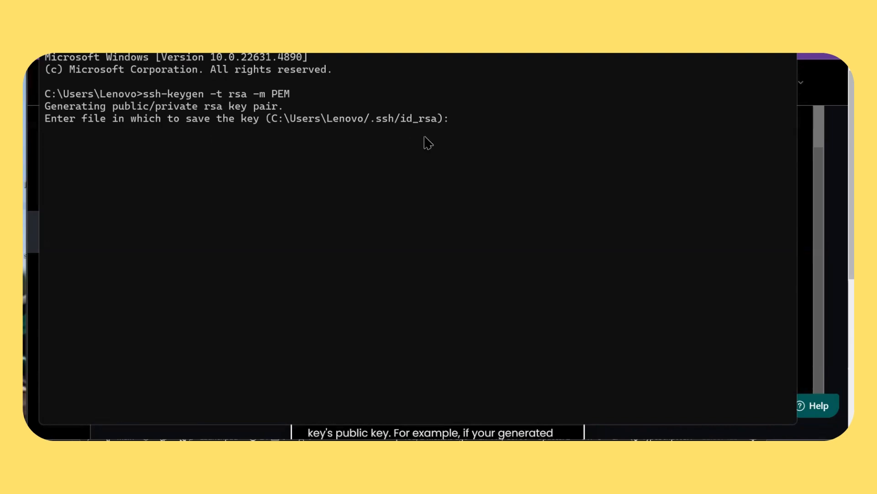
key("Return")
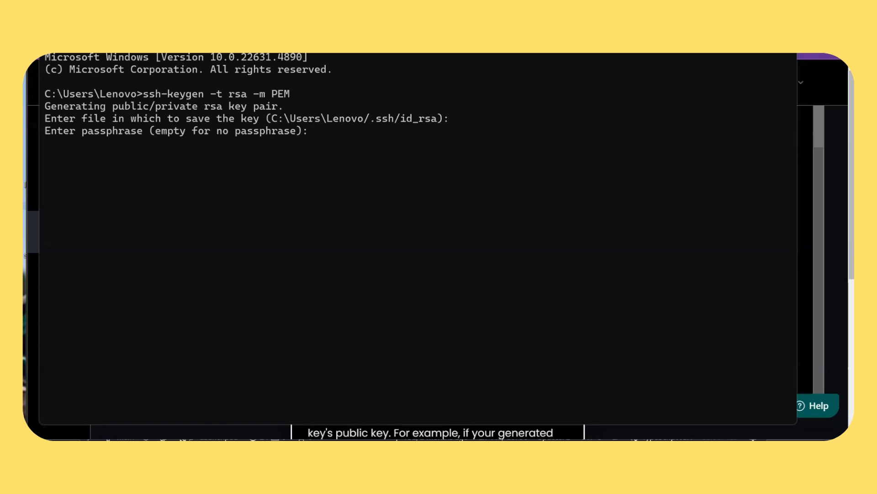
key("Return")
key("Return")
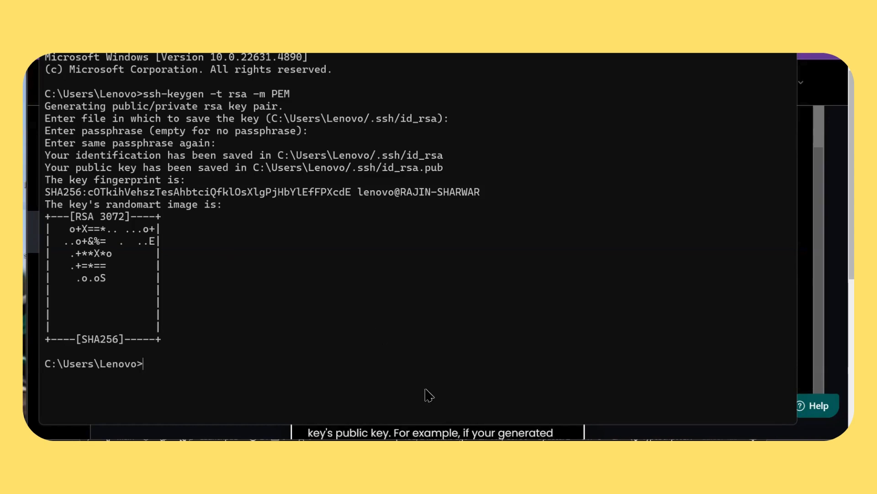
Examine the ssh-keygen output for the default save location and the file paths of the identification and public key.
left_click(467, 433)
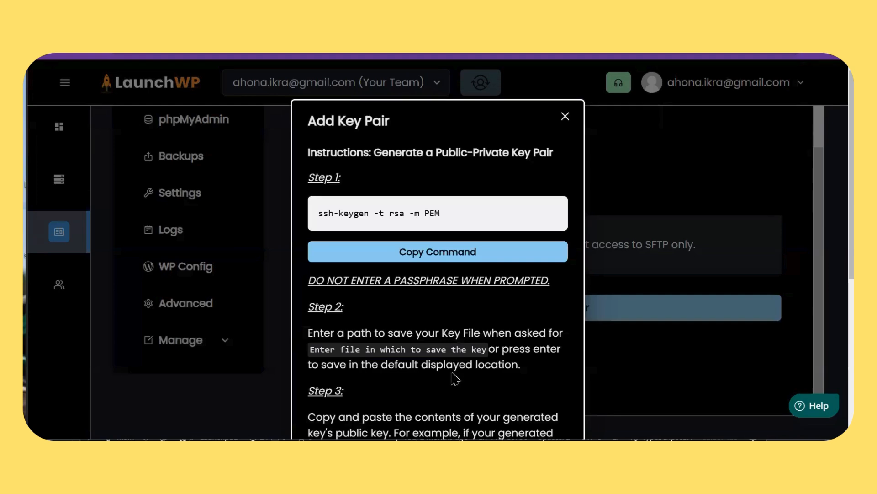
key("alt+Tab")
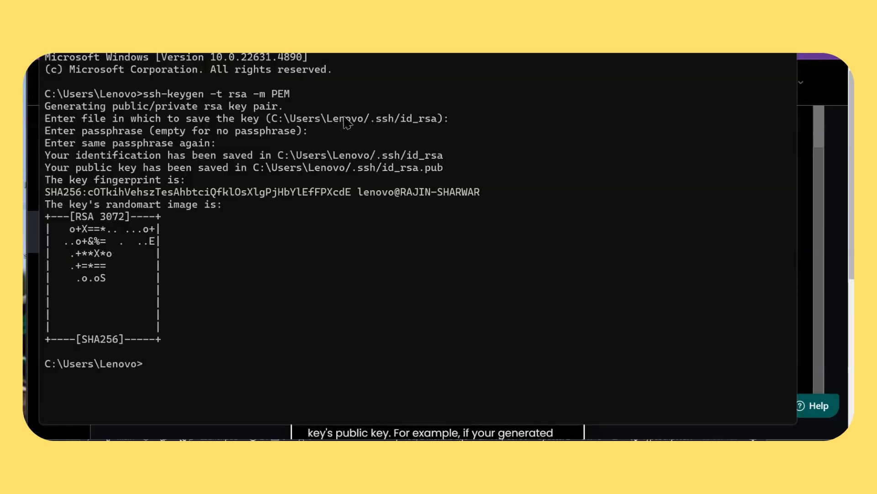
left_click_drag(270, 120, 428, 121)
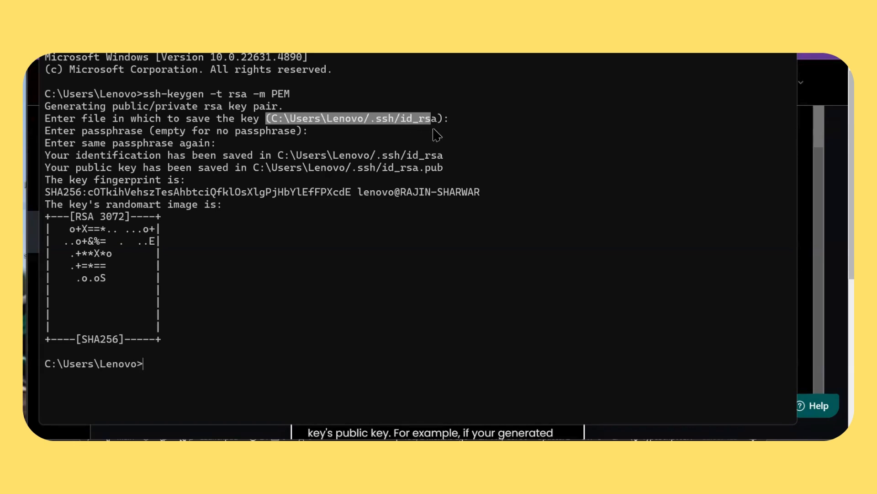
left_click(433, 130)
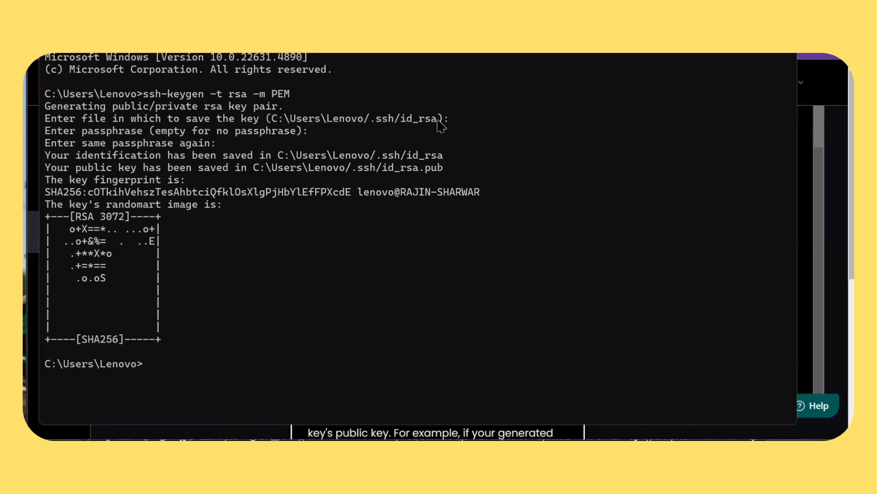
left_click_drag(449, 168, 255, 170)
left_click_drag(456, 158, 279, 156)
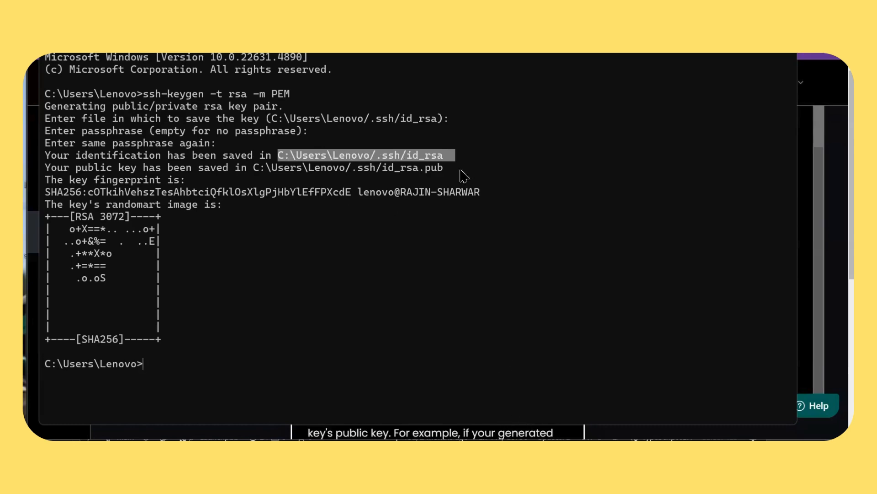
left_click_drag(451, 169, 257, 172)
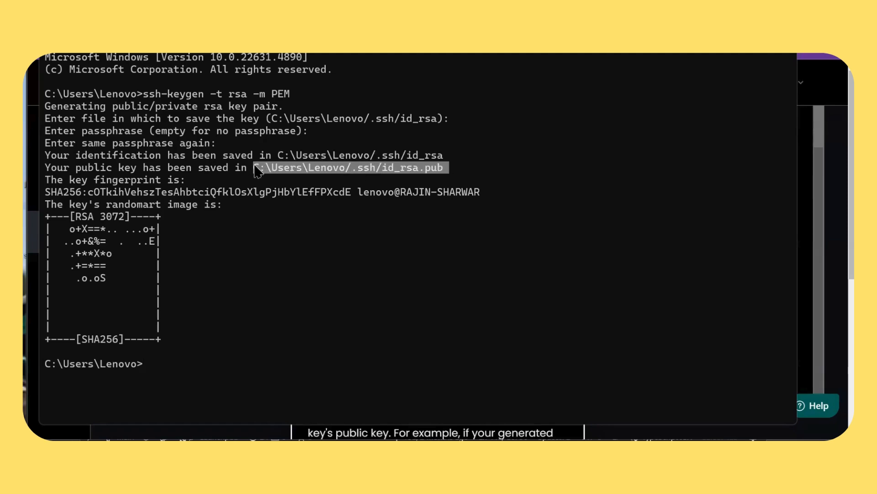
left_click_drag(462, 158, 278, 158)
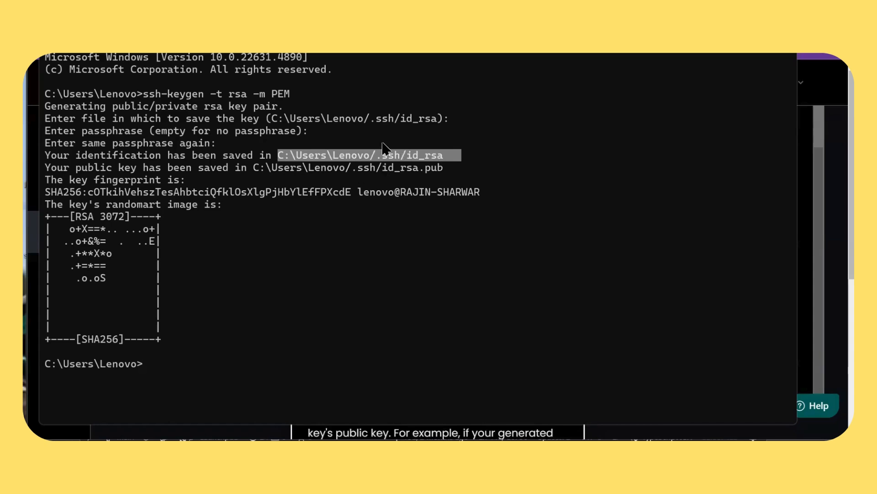
Copy the public key's file path, C:\Users\Lenovo/.ssh/id_rsa.pub, from the ssh-keygen output.
left_click_drag(448, 170, 257, 173)
key("ctrl+c")
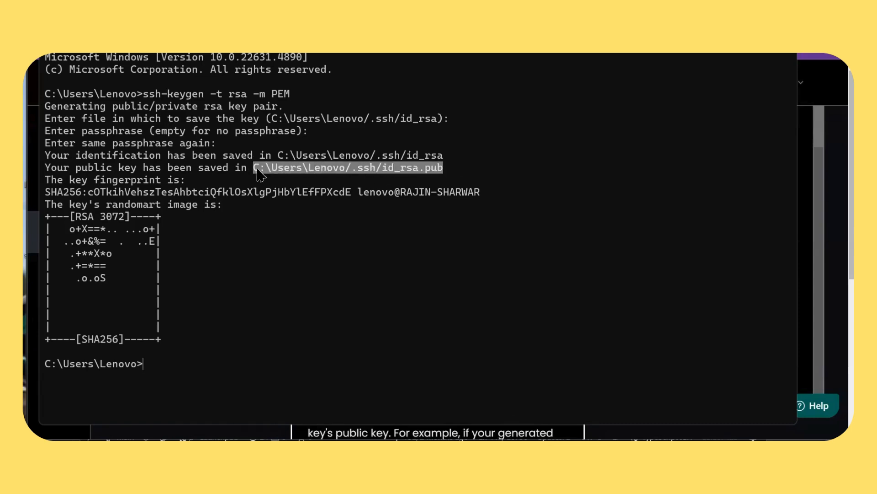
left_click(257, 170)
Switch to the text editor and open id_rsa.pub by its copied path, replacing the forward slashes with backslashes.
left_click(520, 432)
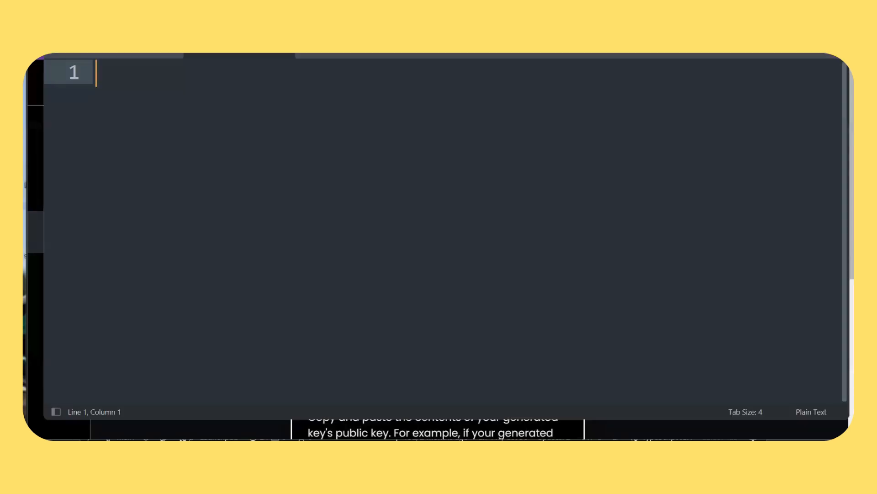
left_click(428, 395)
left_click(56, 31)
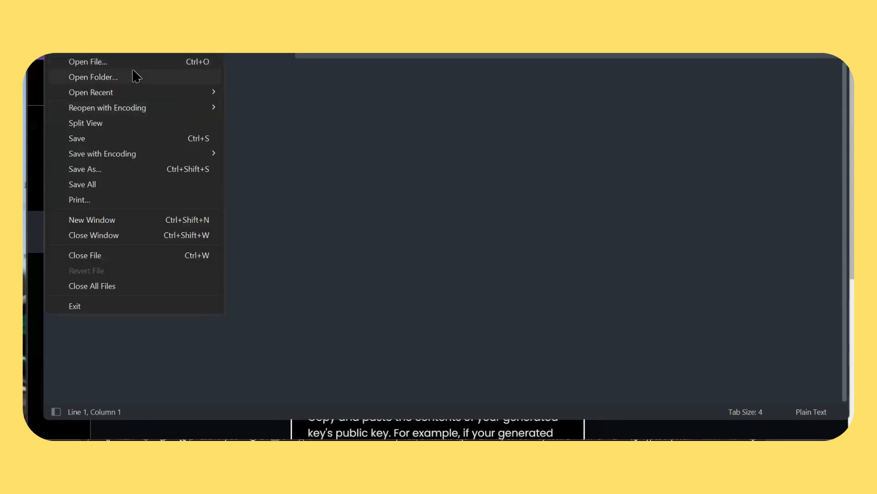
left_click(132, 62)
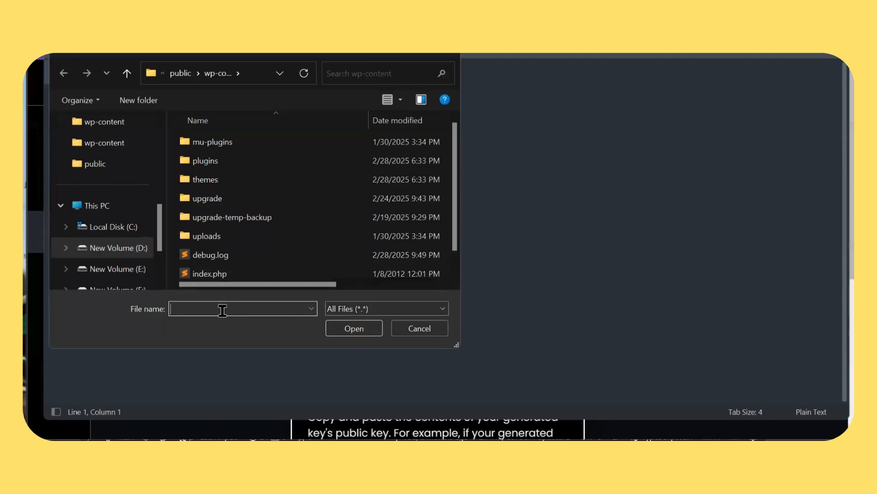
type("\"\"")
key("ctrl+v")
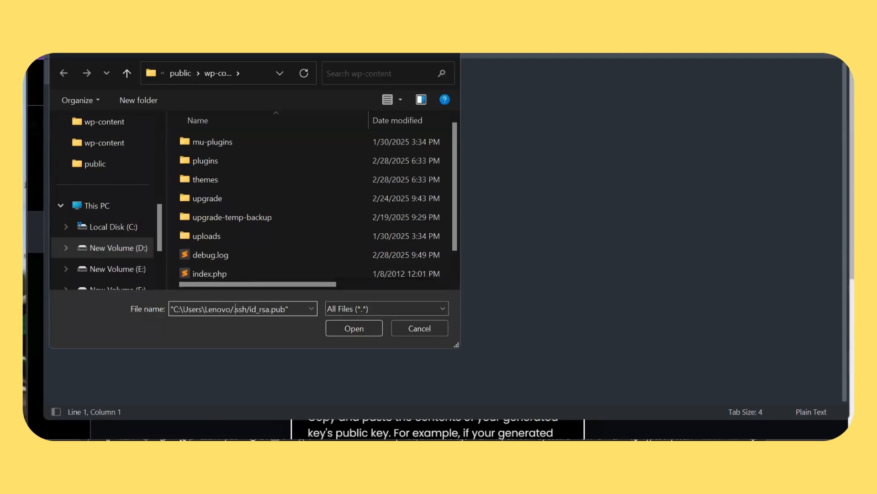
key("BackSpace")
type("\\")
key("Return")
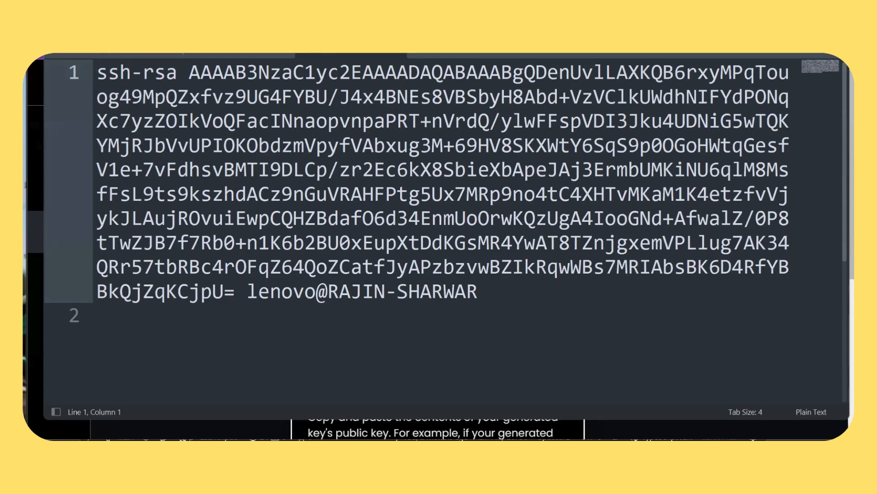
left_click(76, 53)
mouse_move(54, 35)
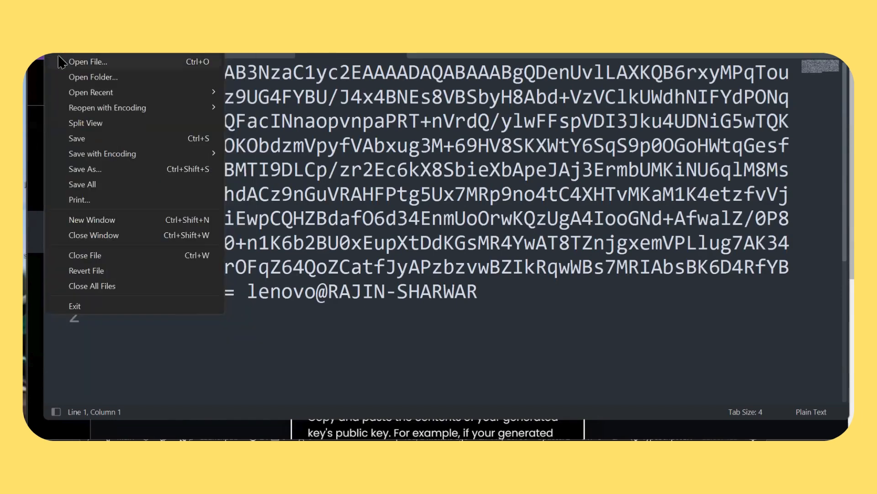
left_click(61, 61)
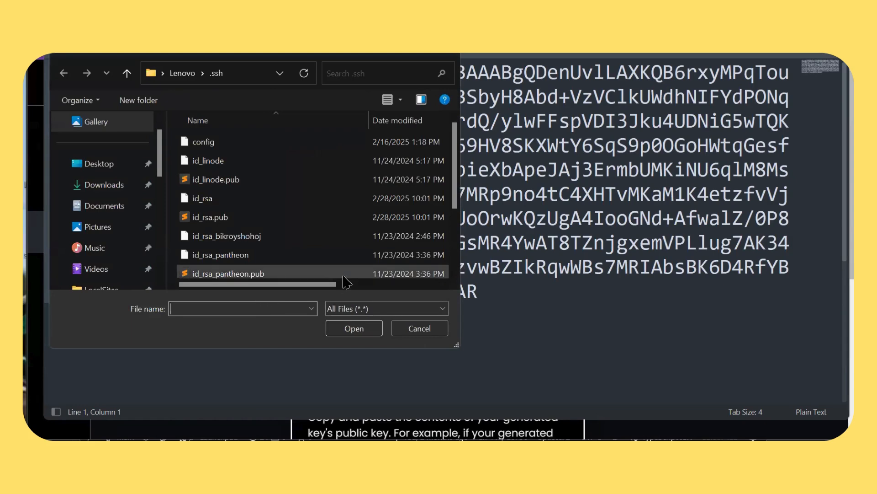
type("\"C:\\Users\\Lenovo/.ssh/id_rsa.pub\"")
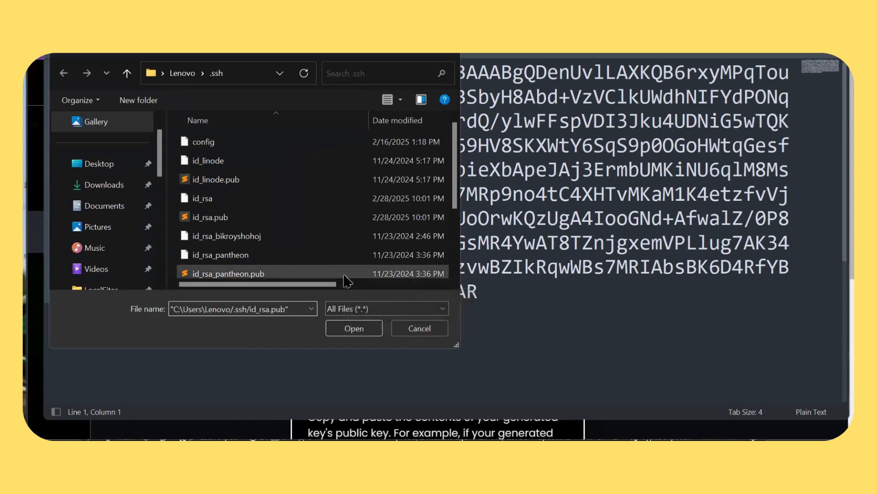
left_click(419, 328)
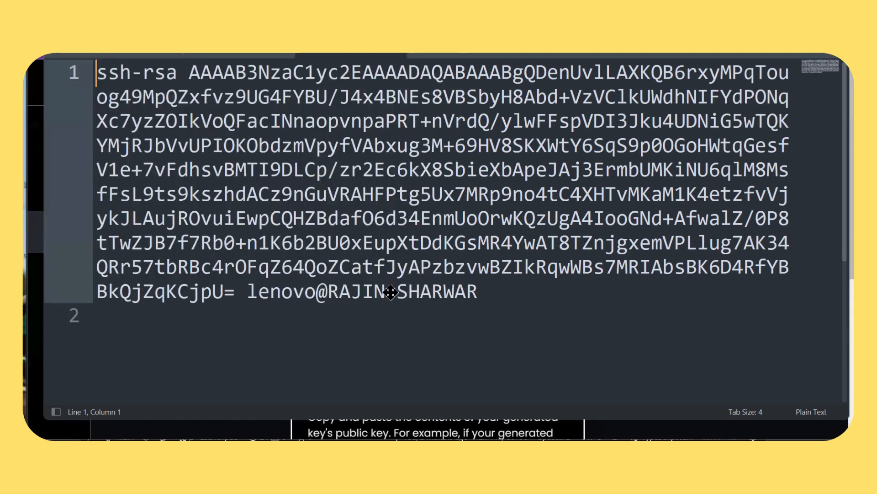
Select and copy the entire contents of the id_rsa.pub public key file.
left_click_drag(492, 293, 32, 69)
key("ctrl+a")
key("ctrl+c")
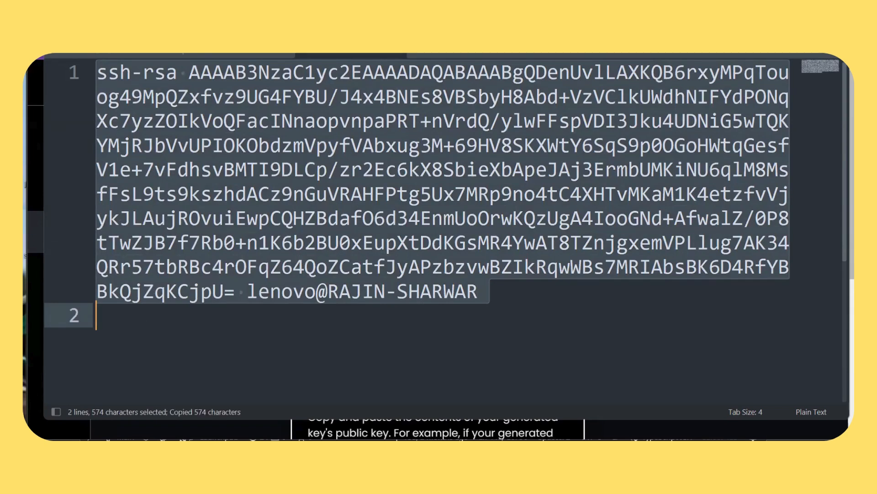
Back in LaunchWP, create a key pair named My SFTP DEMO with the copied public key contents, and check the available public keys.
key("alt+Tab")
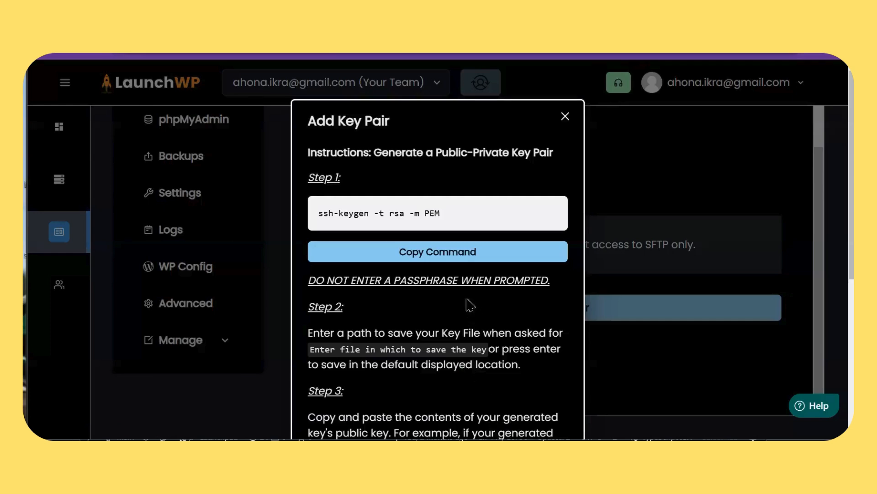
scroll(470, 304, "down", 6)
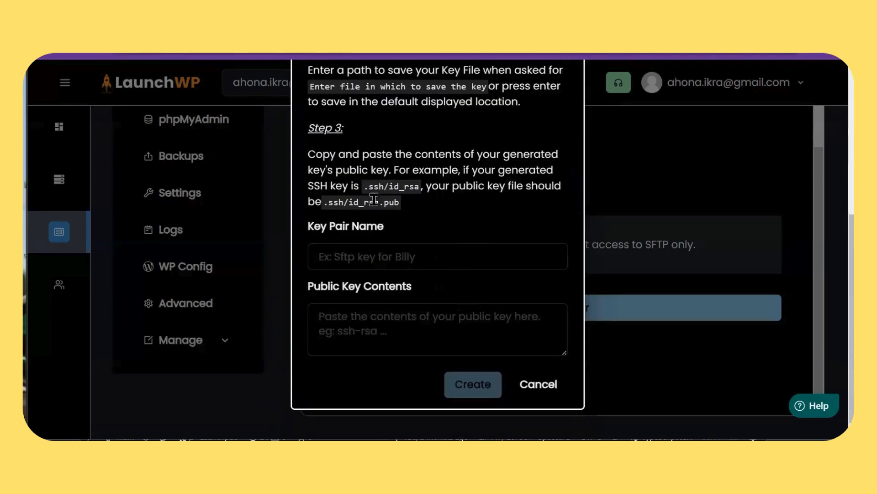
left_click(364, 252)
type("M")
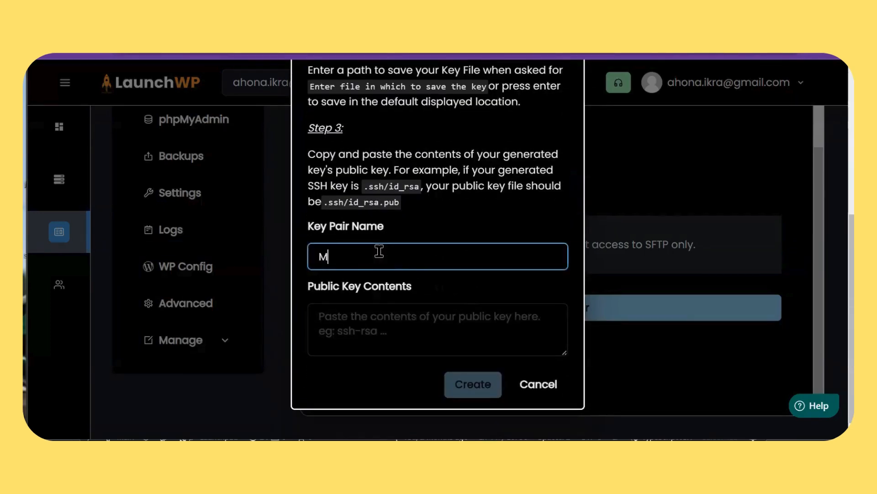
type("y SFTP DEMO")
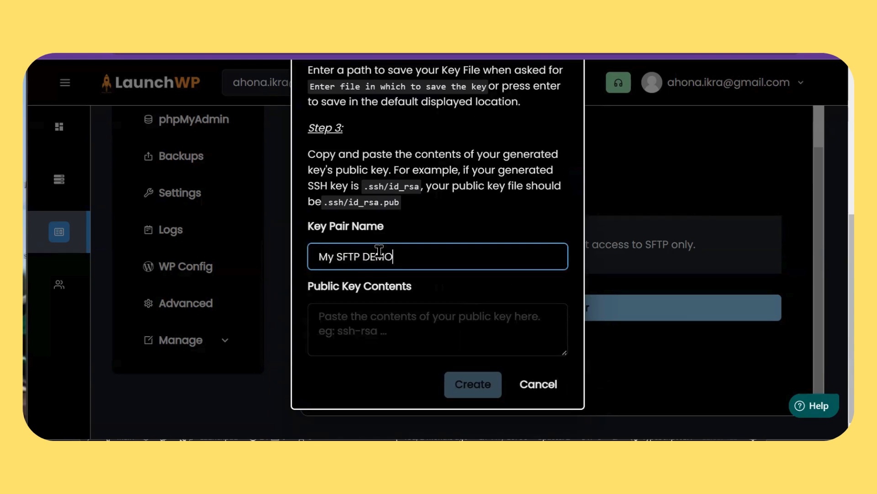
key("Tab")
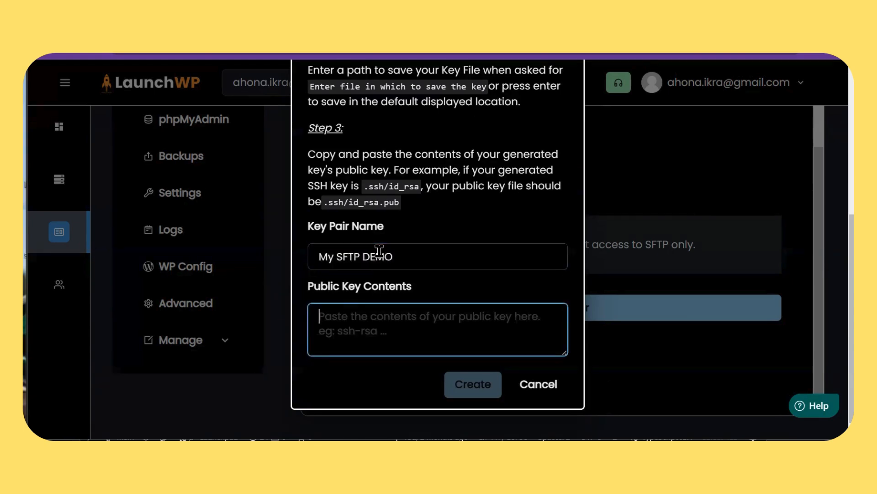
key("ctrl+v")
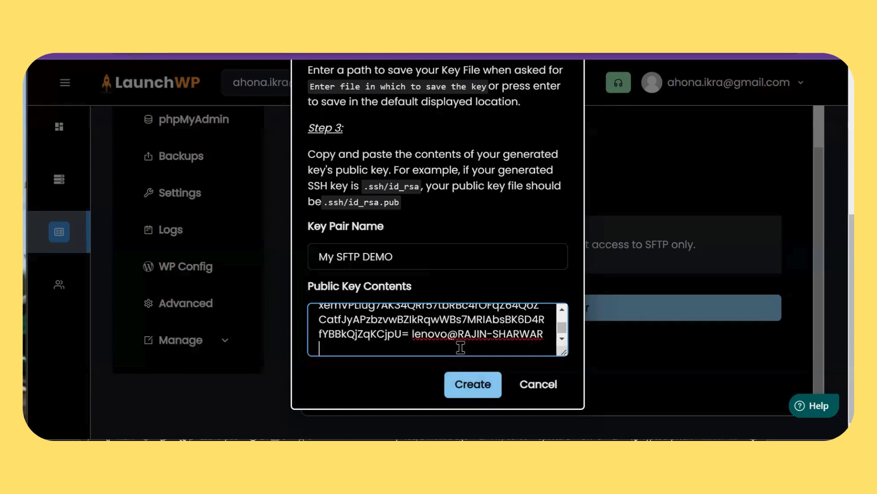
left_click(462, 384)
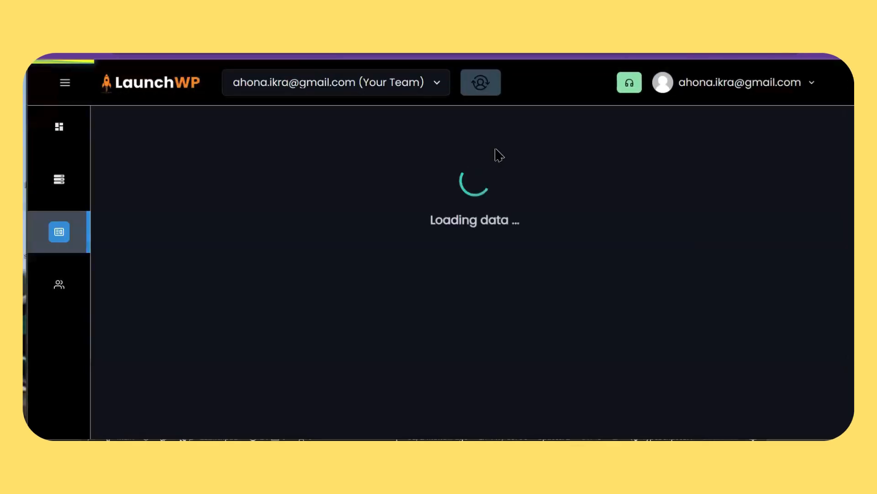
scroll(527, 334, "down", 10)
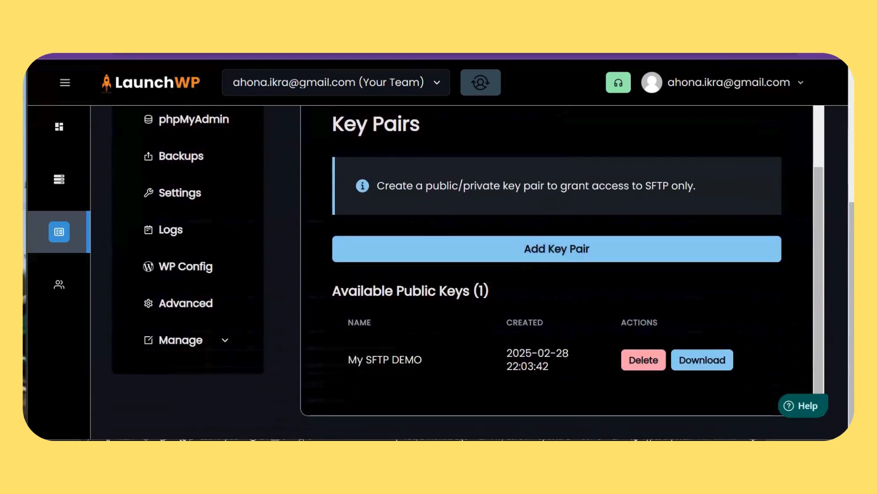
Switch to the terminal and check the private and public key file paths in the ssh-keygen output.
left_click(579, 450)
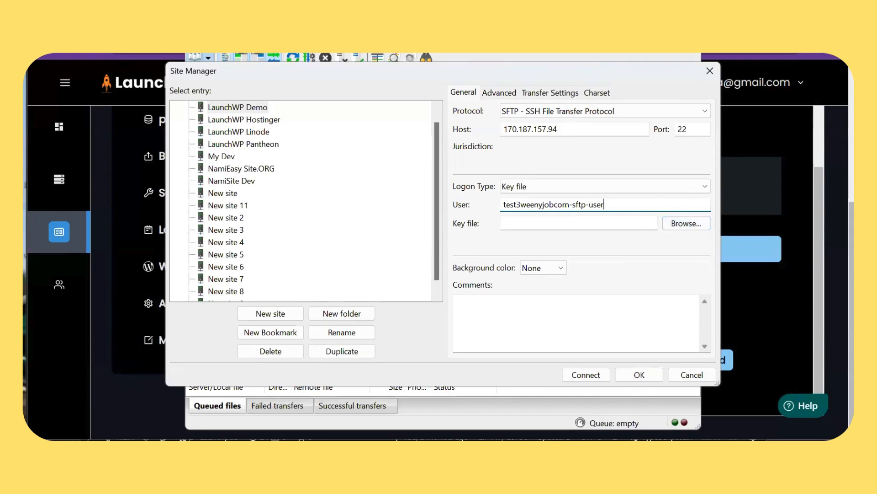
left_click(585, 451)
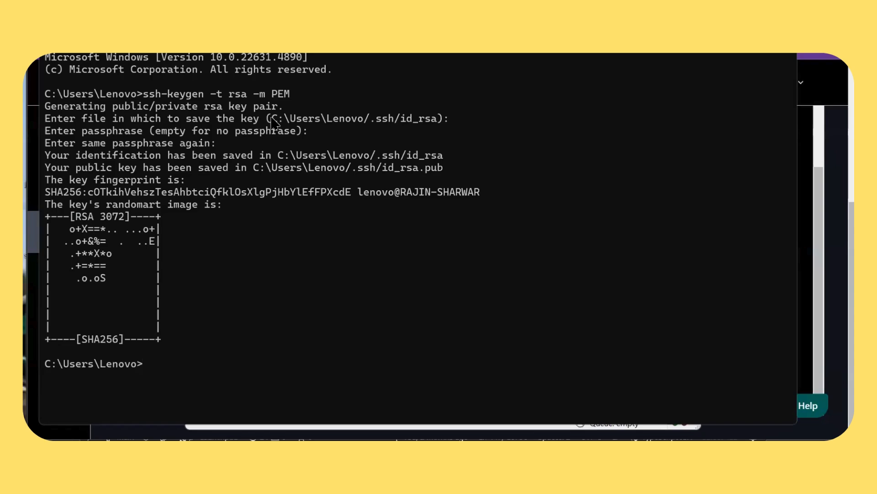
left_click_drag(271, 119, 435, 123)
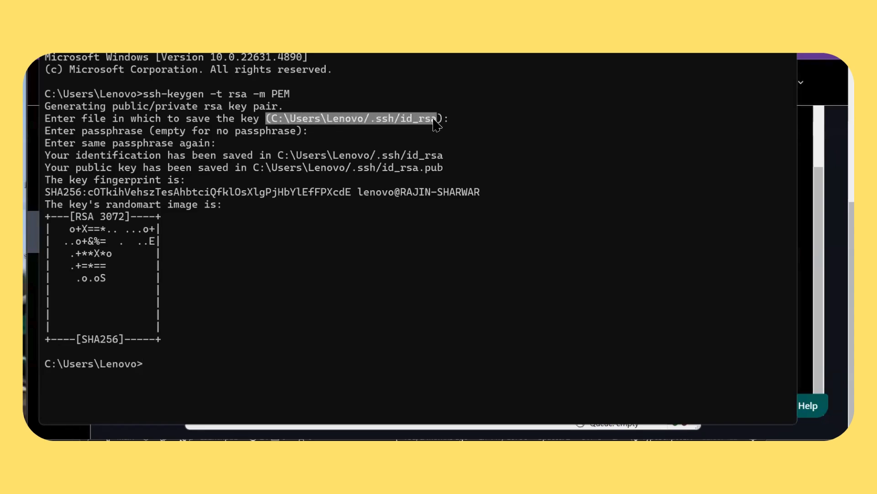
left_click_drag(449, 168, 259, 170)
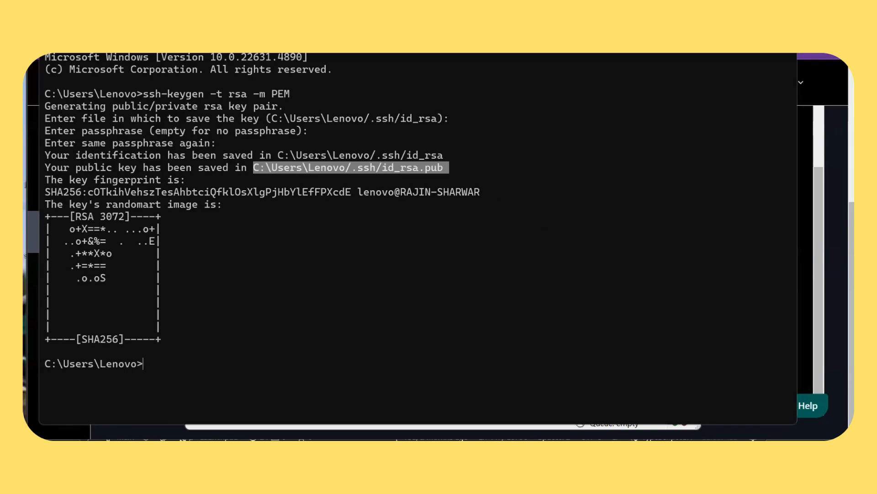
Back in FileZilla, show all file types and choose id_rsa from the .ssh folder as the site's key file.
key("alt+Tab")
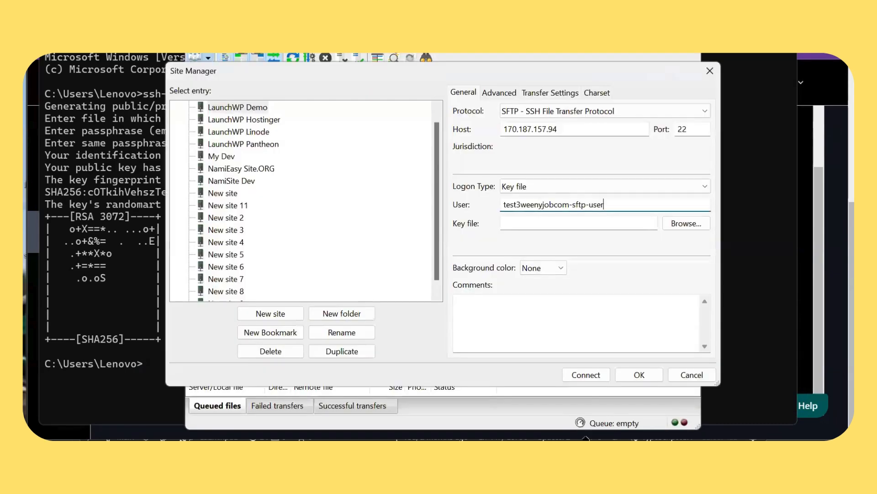
left_click(687, 228)
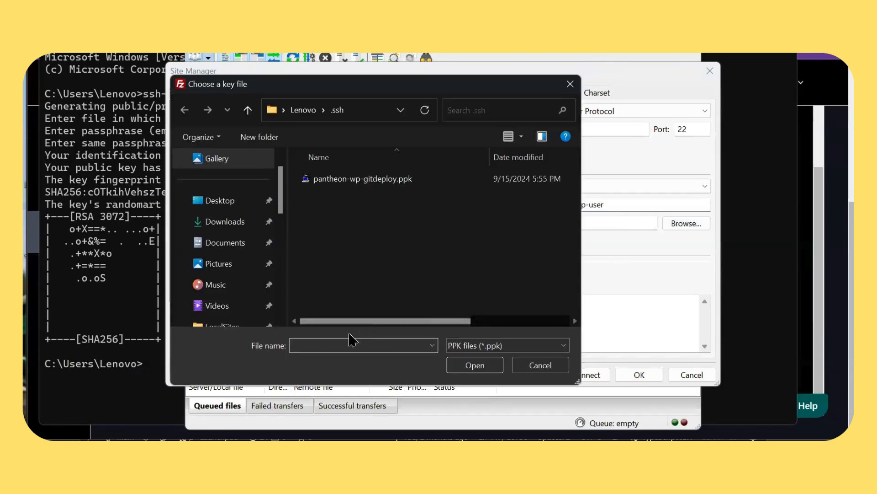
left_click(508, 346)
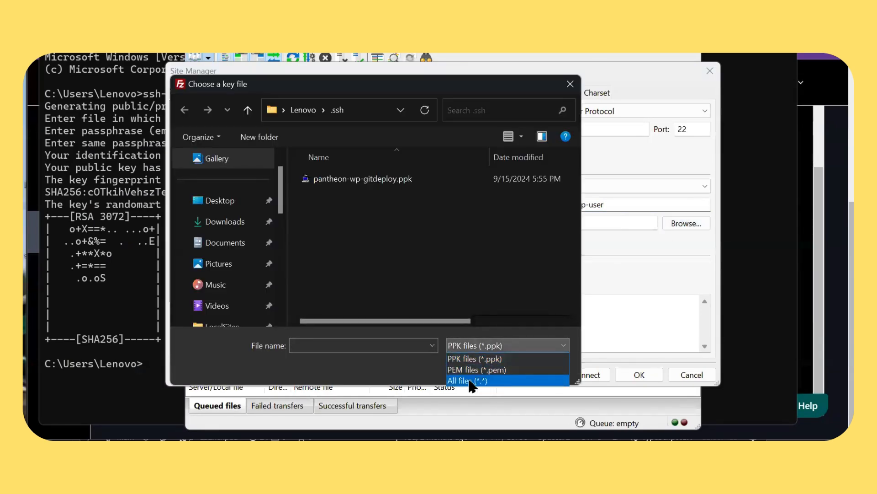
left_click(472, 381)
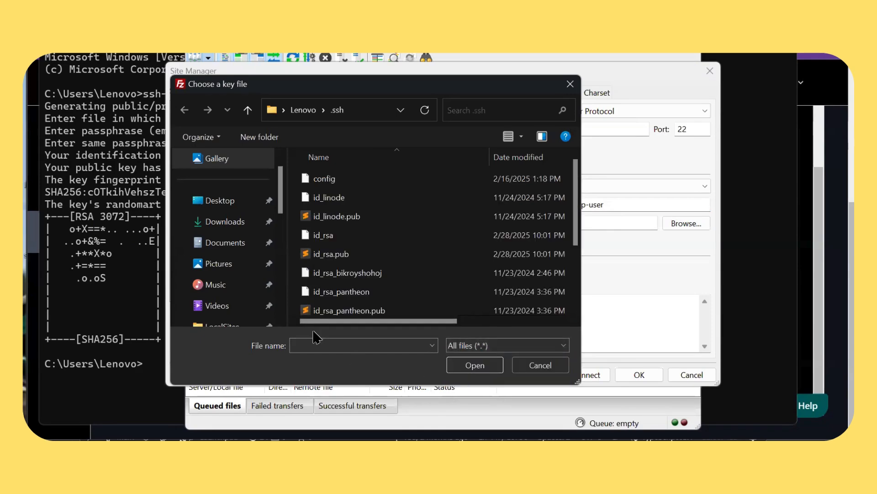
left_click(359, 235)
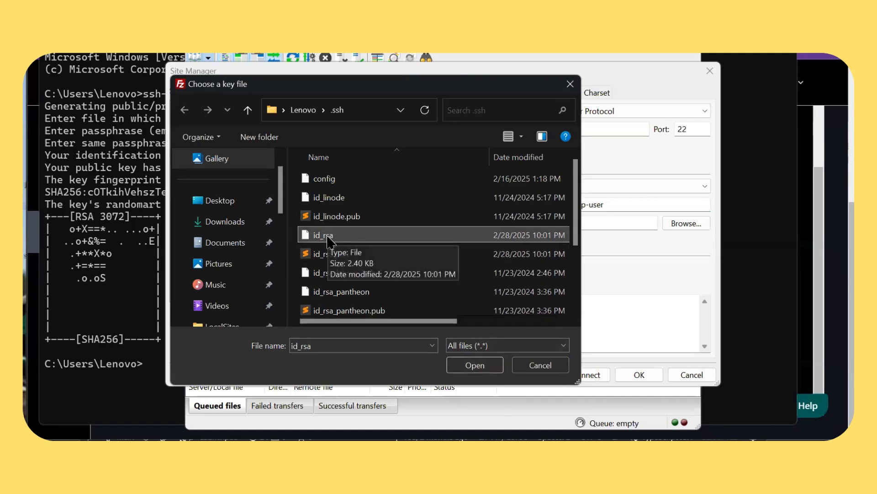
left_click(475, 366)
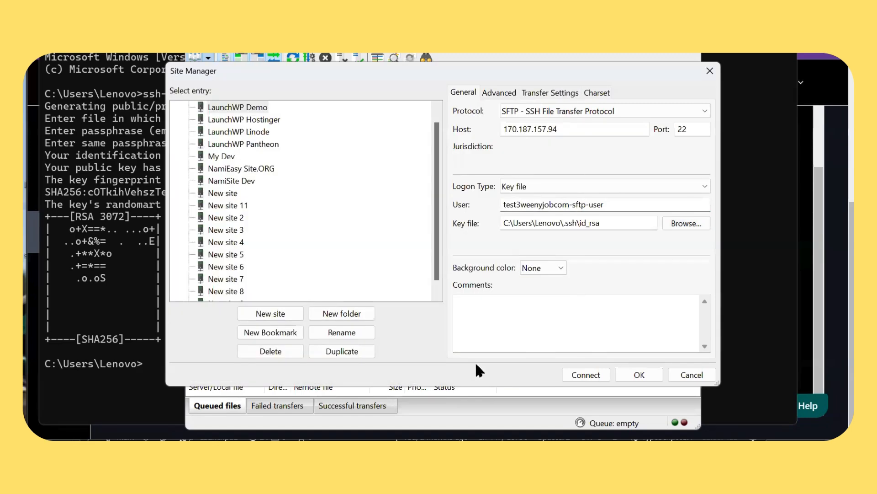
Connect to the site and accept its unknown host key without adding it to the cache.
left_click(586, 375)
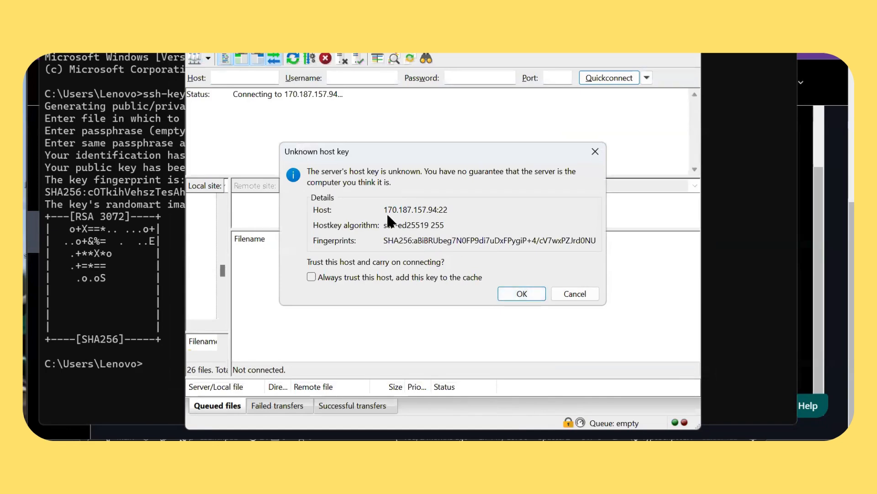
left_click(535, 296)
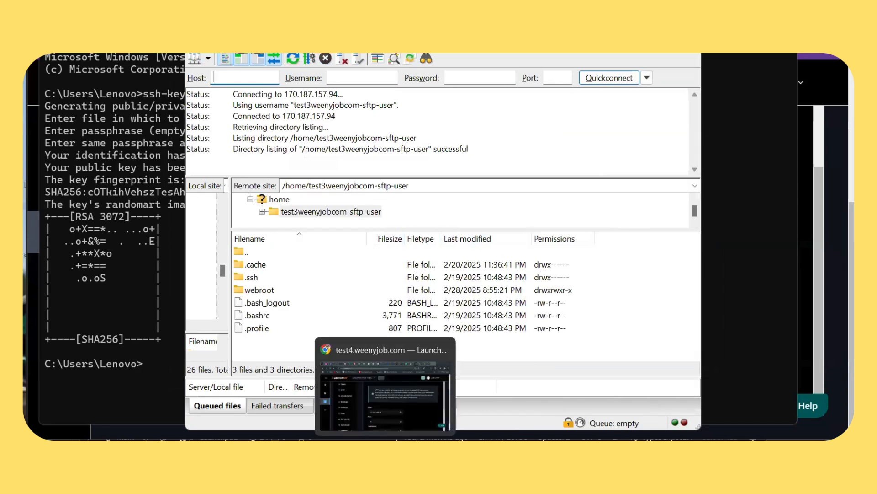
Check the SFTP username and path in LaunchWP, and open the remote webroot folder in FileZilla.
left_click(384, 453)
scroll(254, 263, "up", 3)
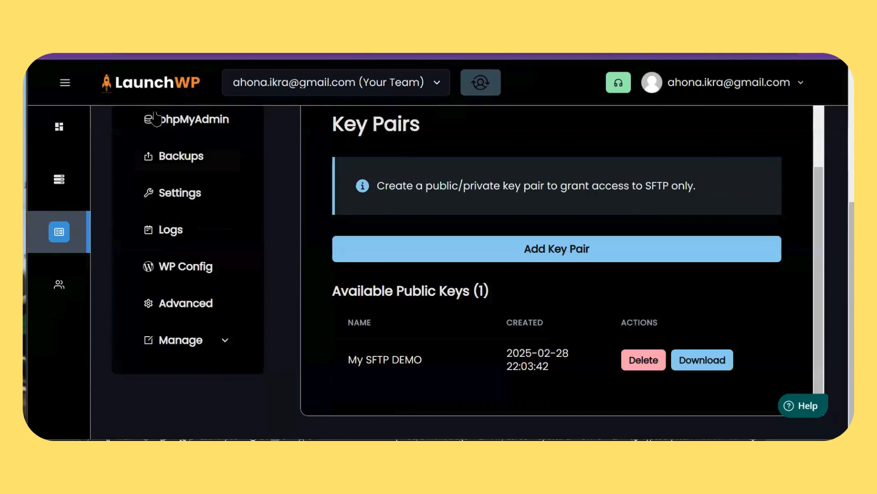
scroll(286, 241, "up", 5)
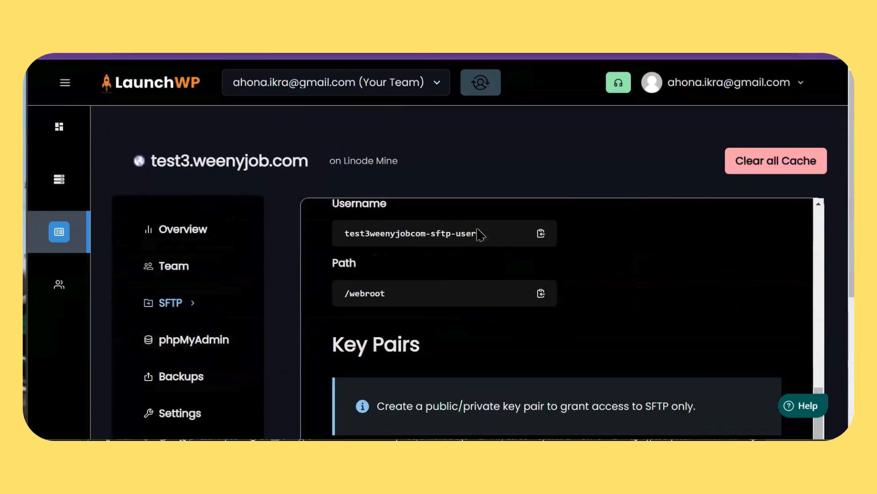
key("alt+Tab")
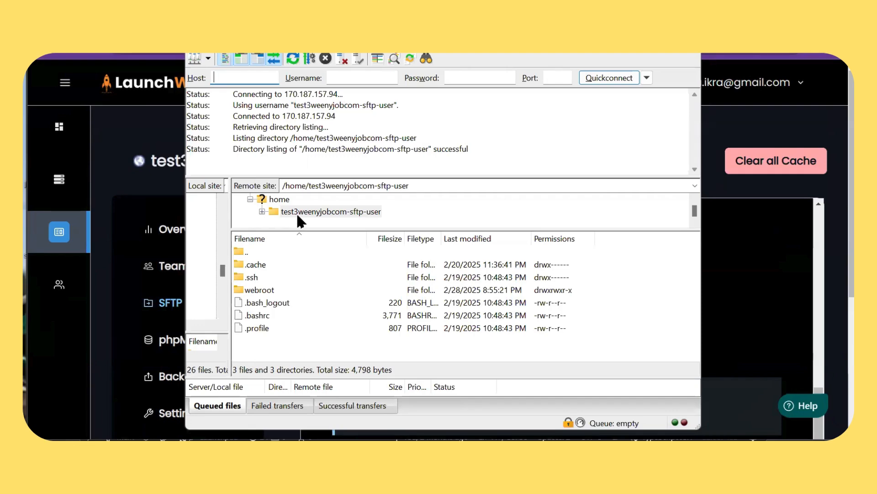
double_click(276, 295)
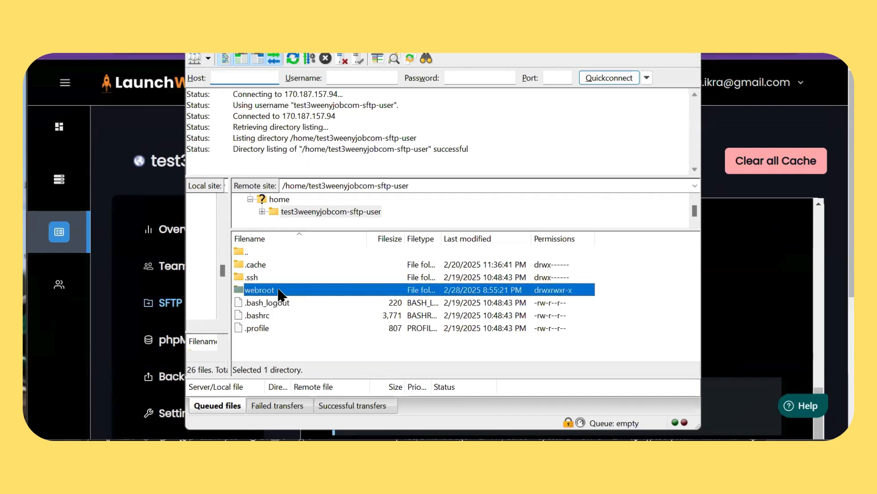
Compare the connection path in LaunchWP with FileZilla and look through the files and folders in the remote webroot.
left_click(735, 290)
scroll(672, 302, "down", 3)
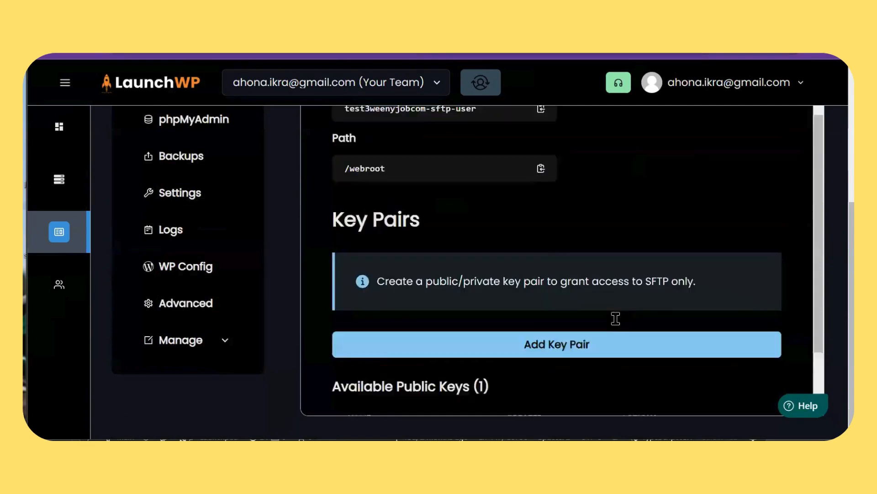
scroll(516, 317, "up", 4)
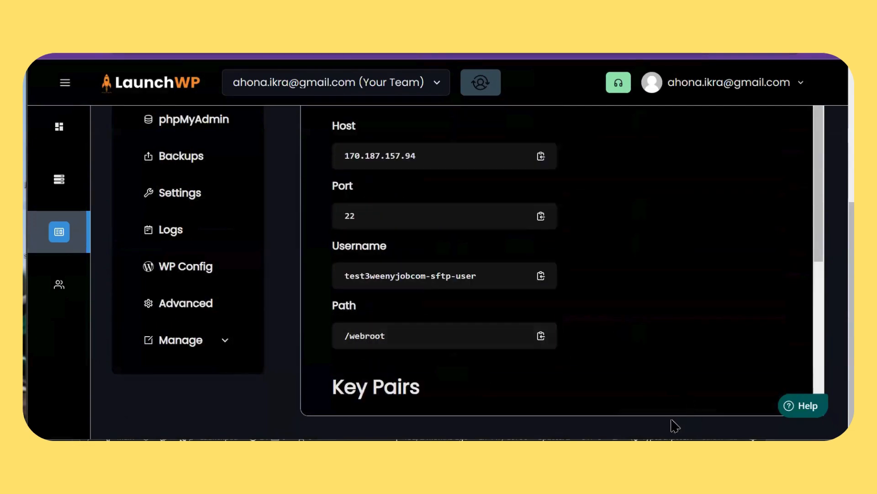
key("alt+Tab")
scroll(288, 293, "down", 5)
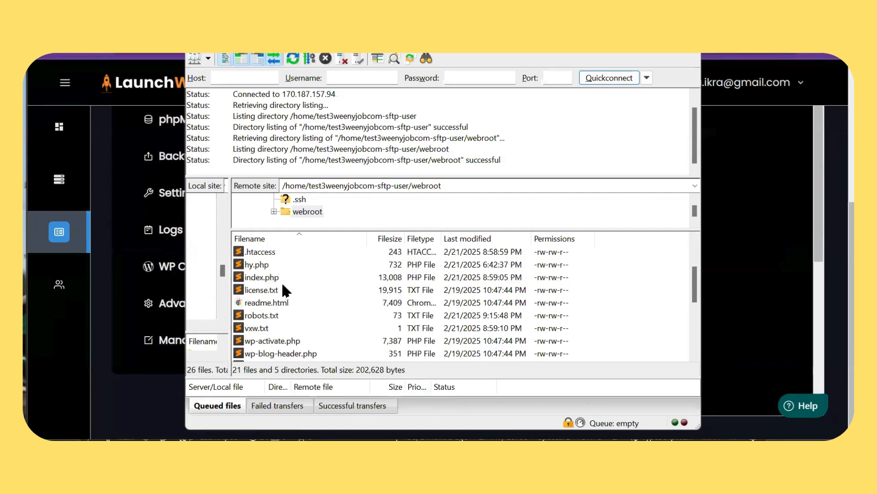
scroll(286, 302, "up", 5)
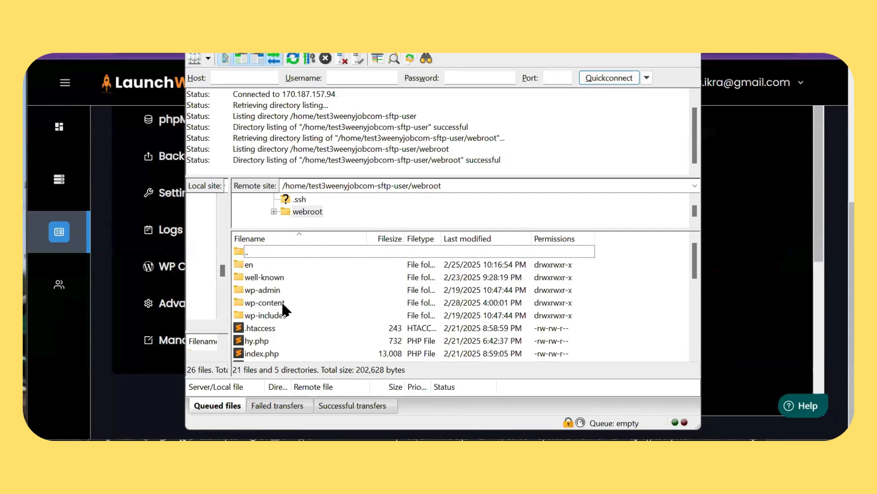
Return to LaunchWP and review the site's SFTP notice, connection credentials and key pairs.
left_click(785, 253)
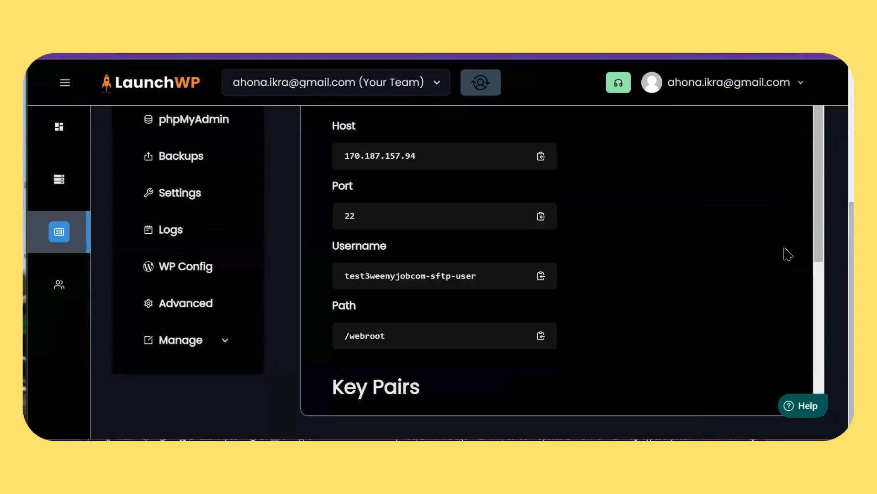
scroll(754, 255, "up", 3)
scroll(708, 284, "up", 5)
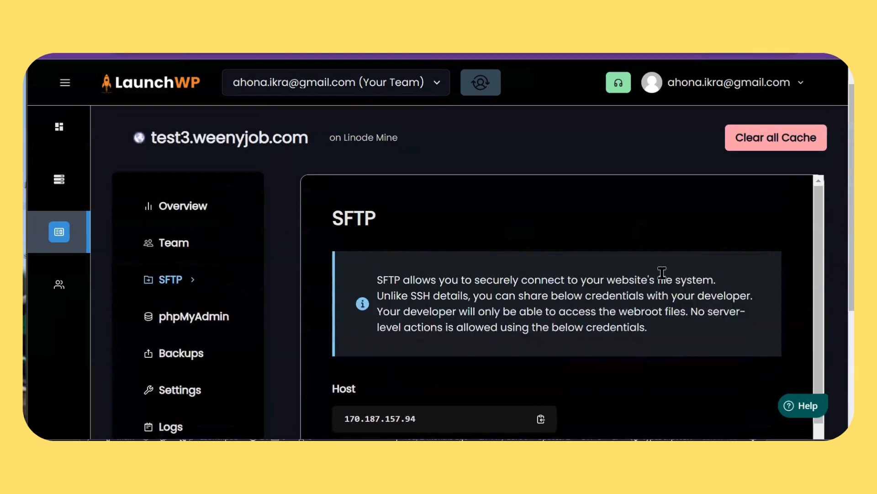
scroll(660, 274, "down", 2)
scroll(562, 165, "down", 6)
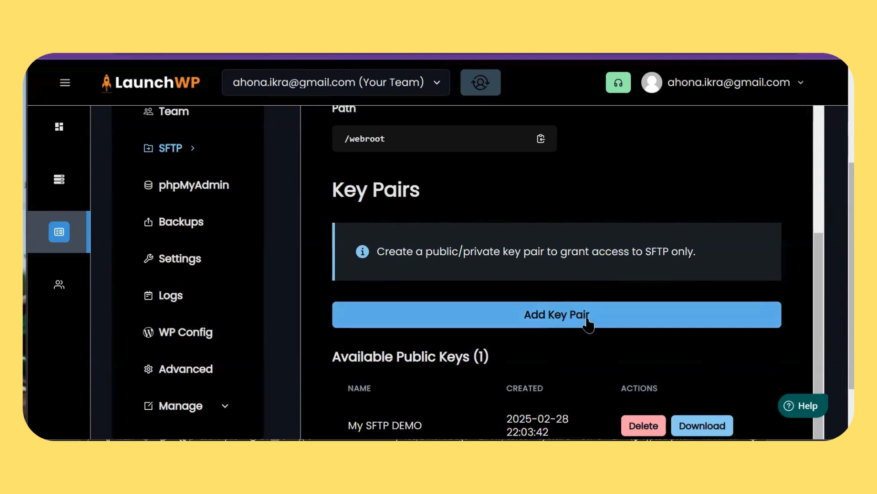
scroll(589, 325, "up", 4)
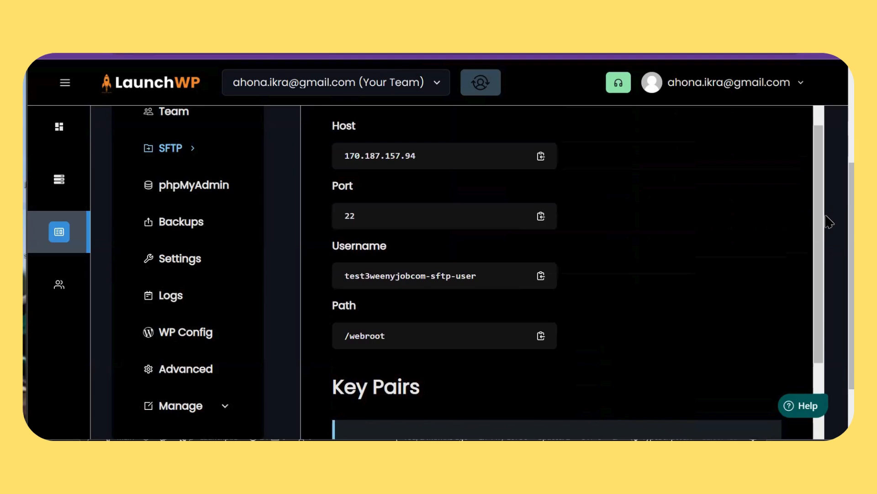
scroll(829, 223, "up", 3)
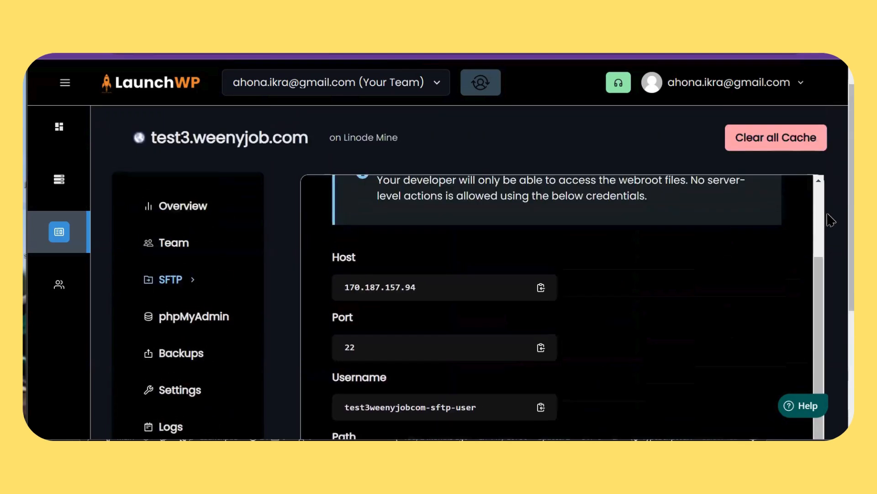
scroll(777, 259, "up", 3)
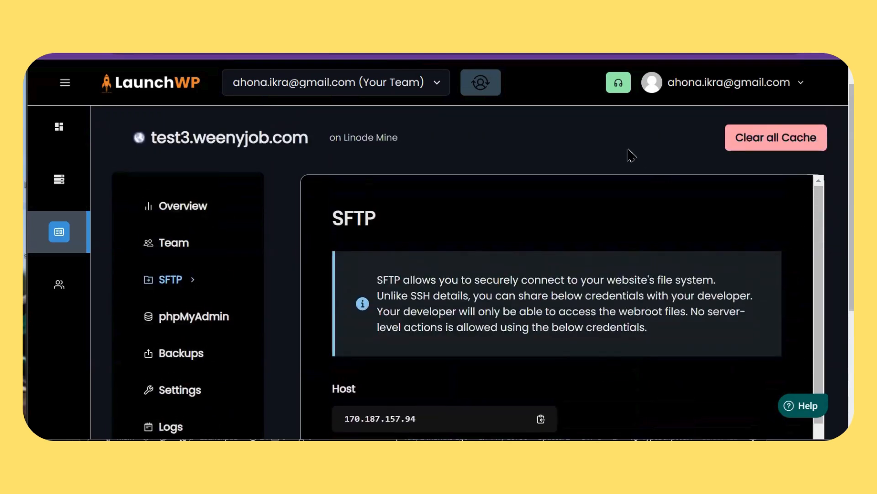